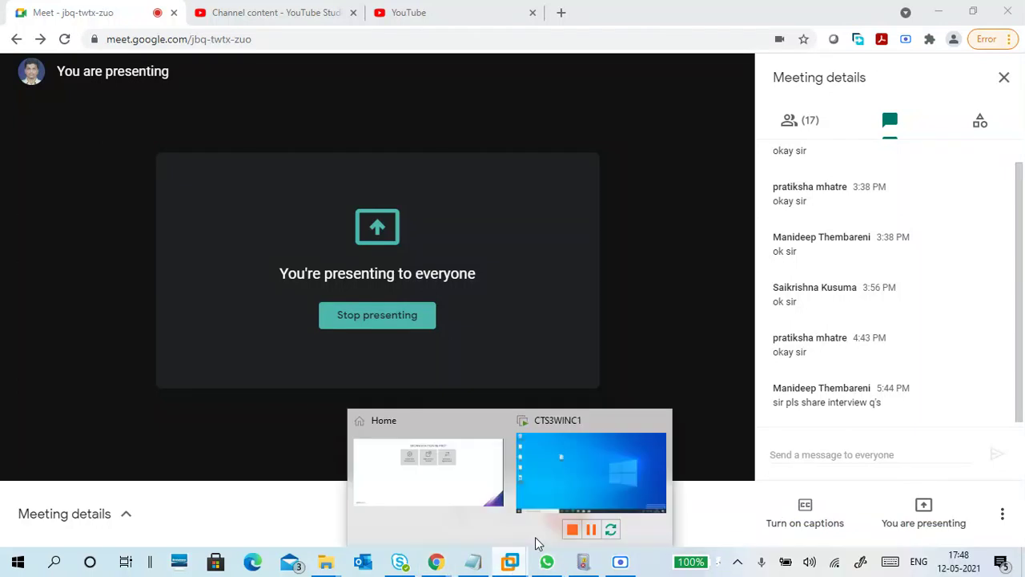
- Switch to the CTS3WINC1 virtual machine in VMware Workstation and open its Windows Settings
left_click(578, 450)
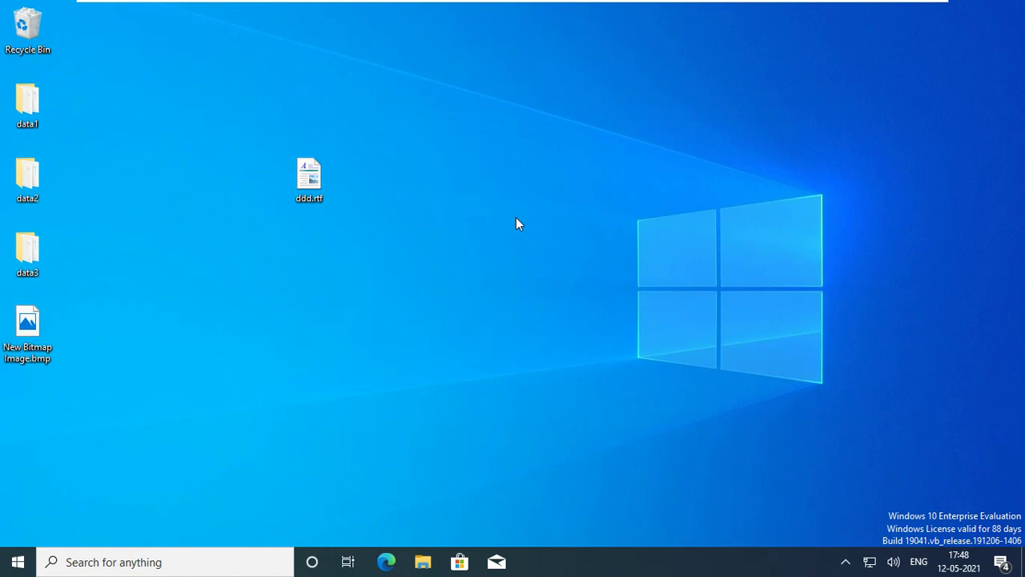
key("super")
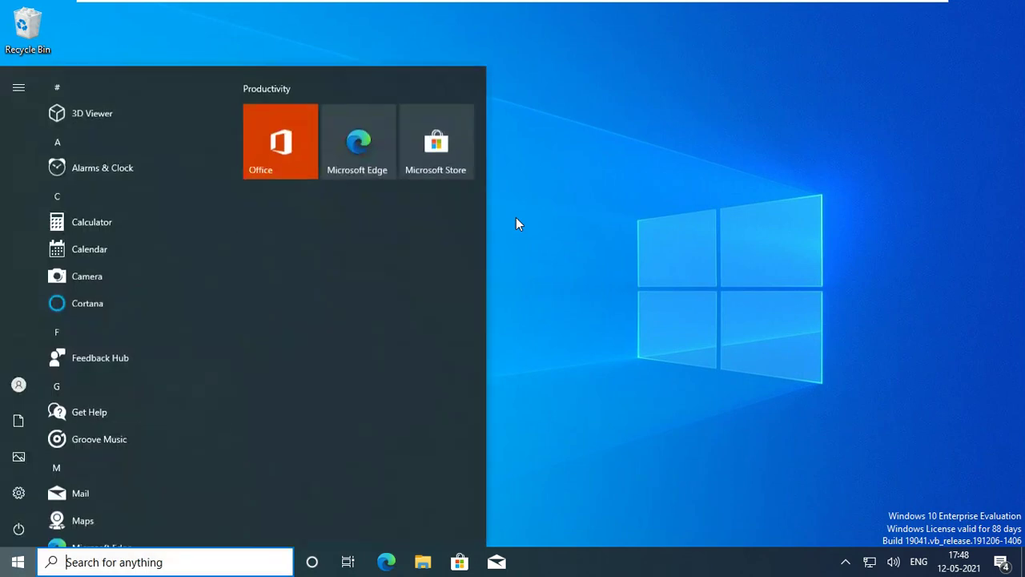
left_click(18, 494)
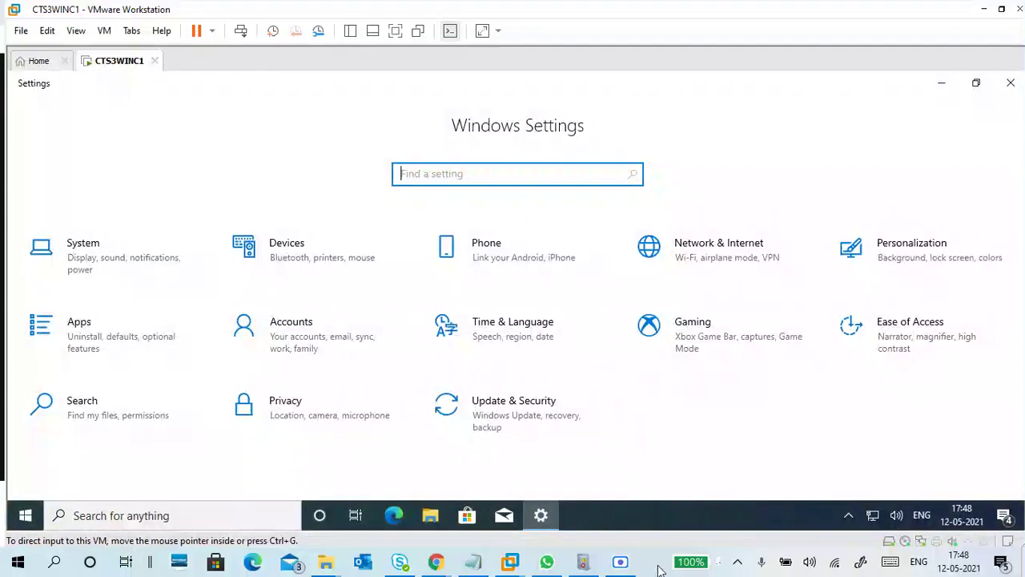
- Start Magnifier on the host at 150% zoom and open the System category in the virtual machine's Windows Settings
key("super")
type("mag")
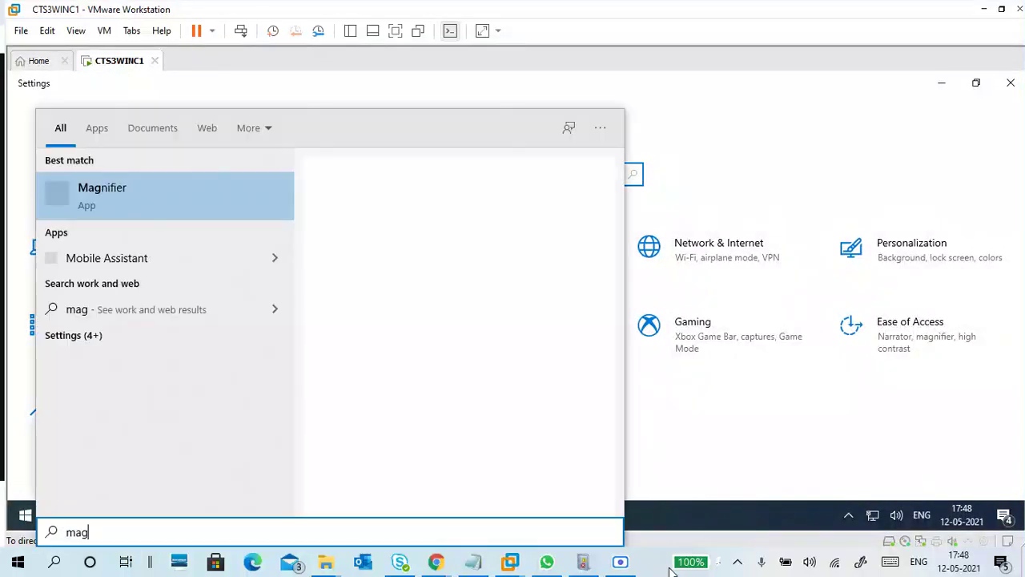
key("Escape")
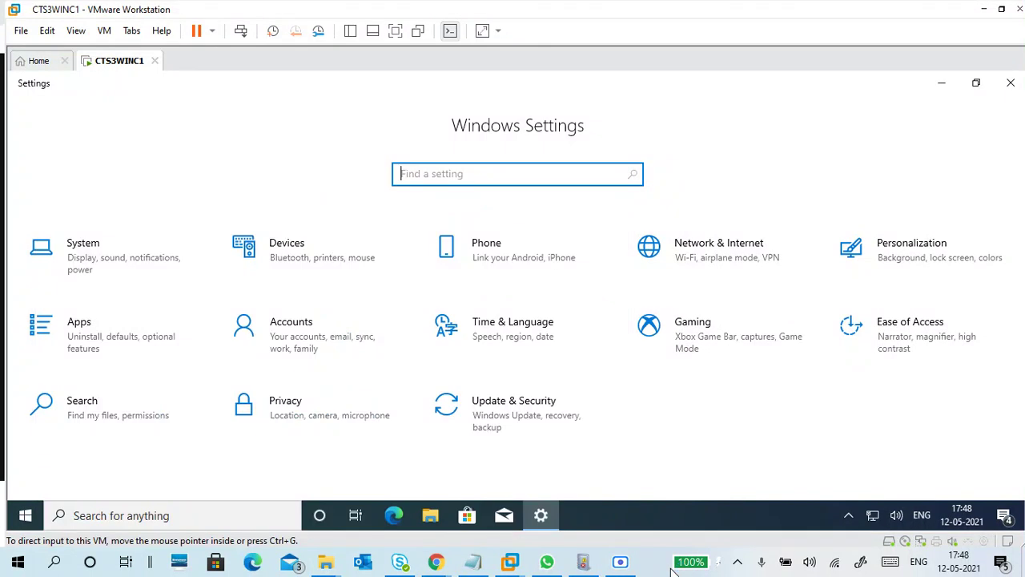
left_click(677, 567)
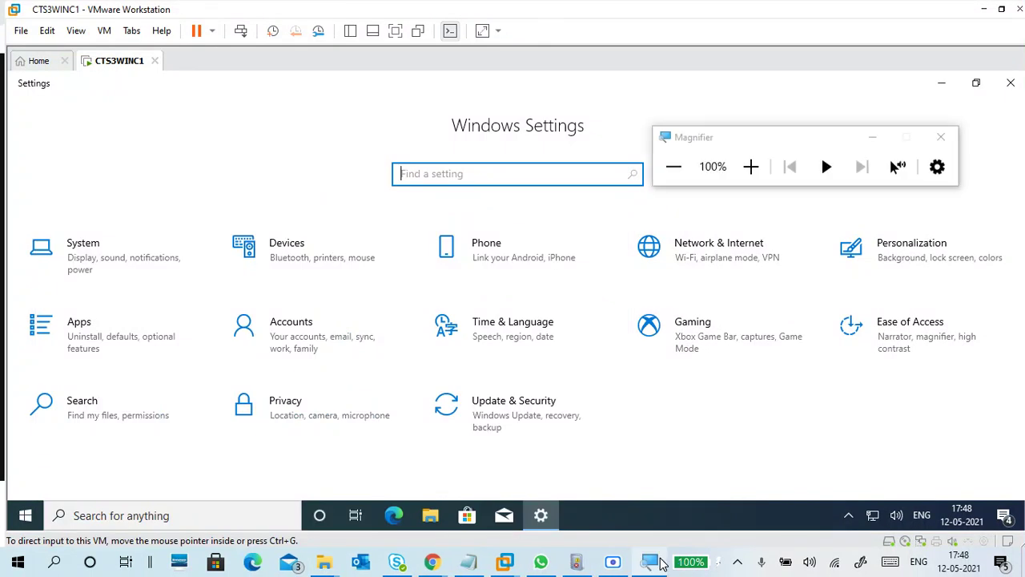
left_click(752, 173)
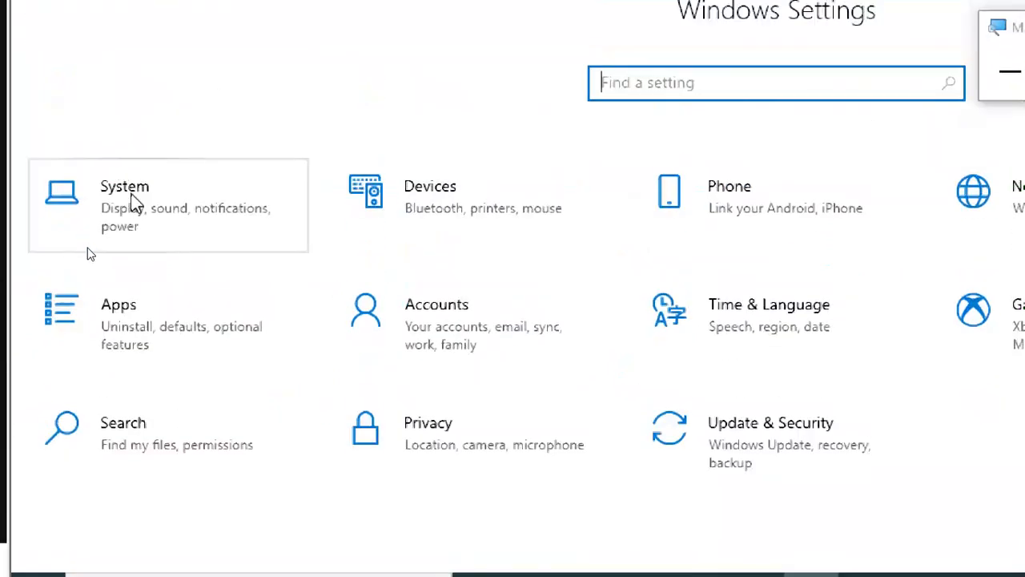
left_click(135, 205)
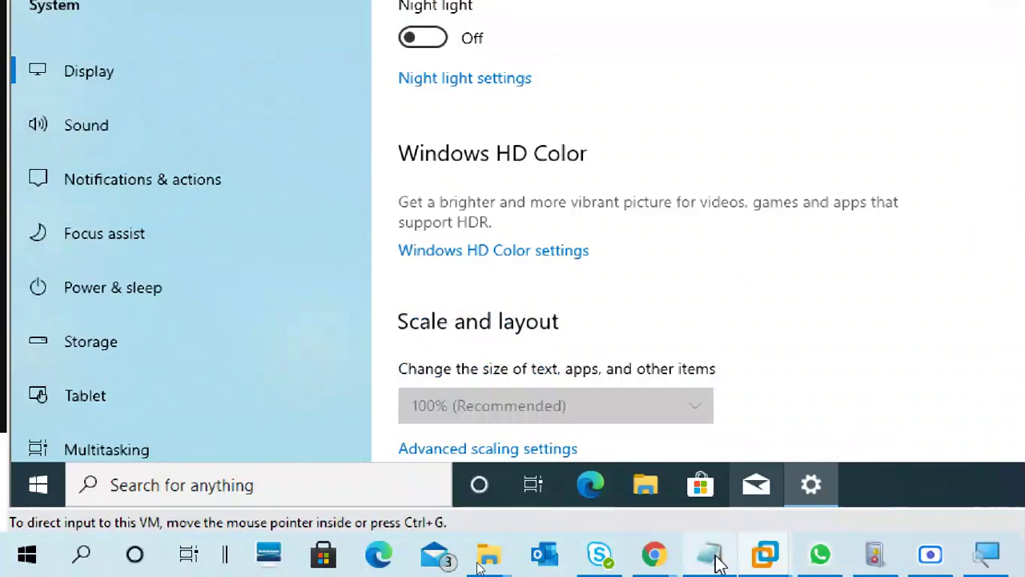
- Switch to the Notepad notes and add a dashed separator line below the $ line
left_click(712, 557)
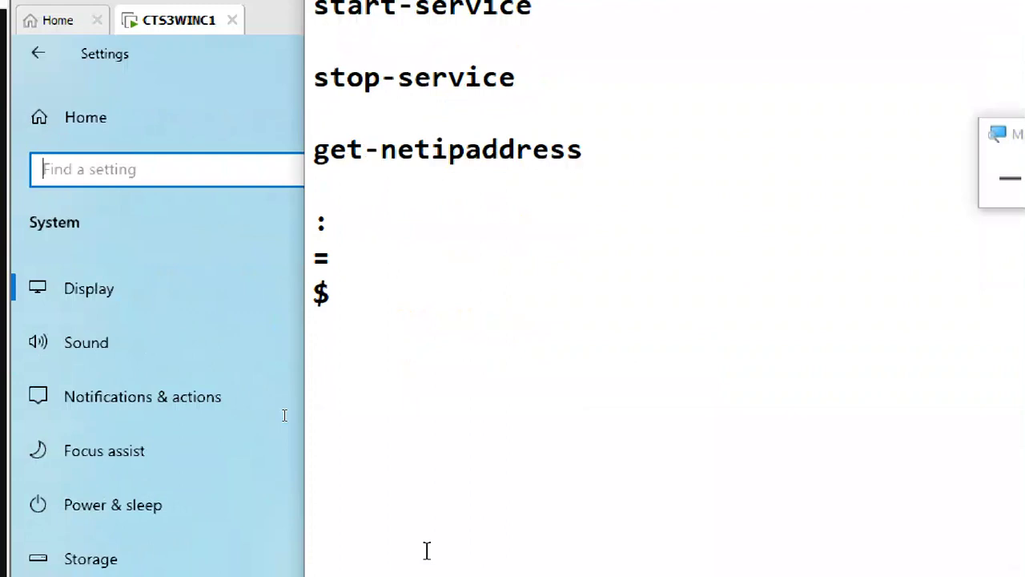
left_click(378, 368)
type("-")
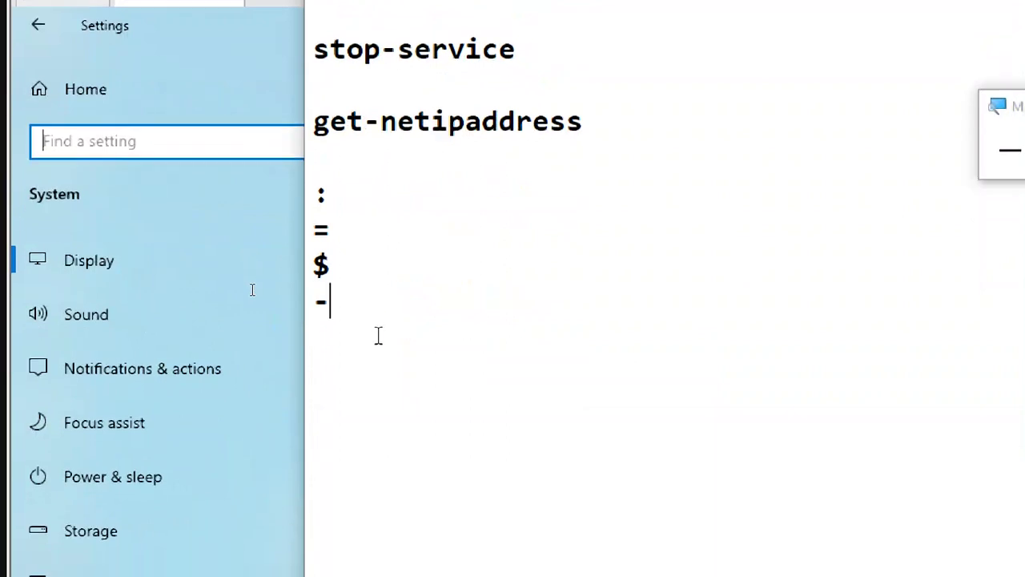
type("--------------")
key("Return")
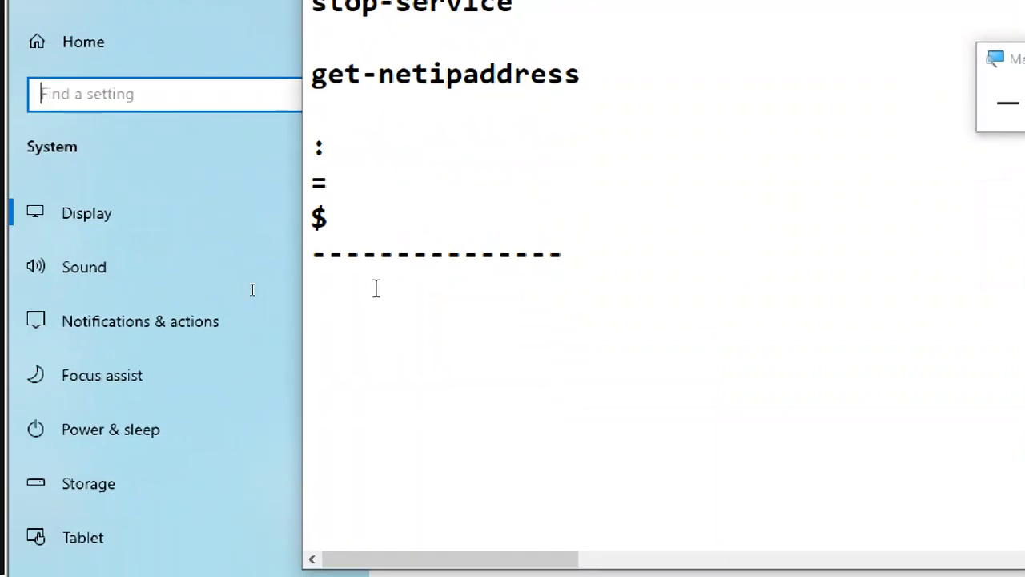
- Write the example names c1 and winc1 on separate lines below the separator, followed by a blank line
type("c2")
key("BackSpace")
type("1")
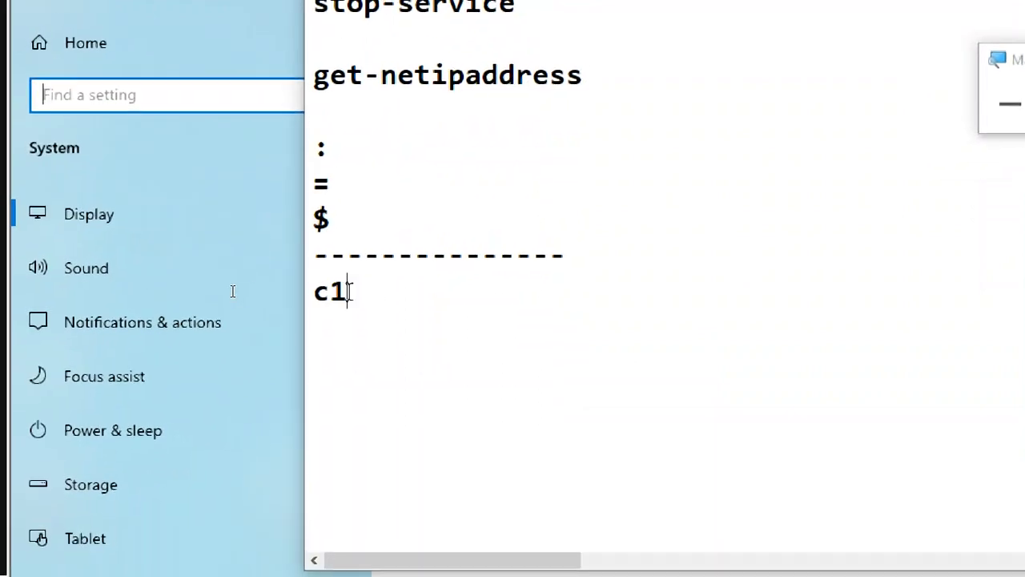
key("Return")
type("win")
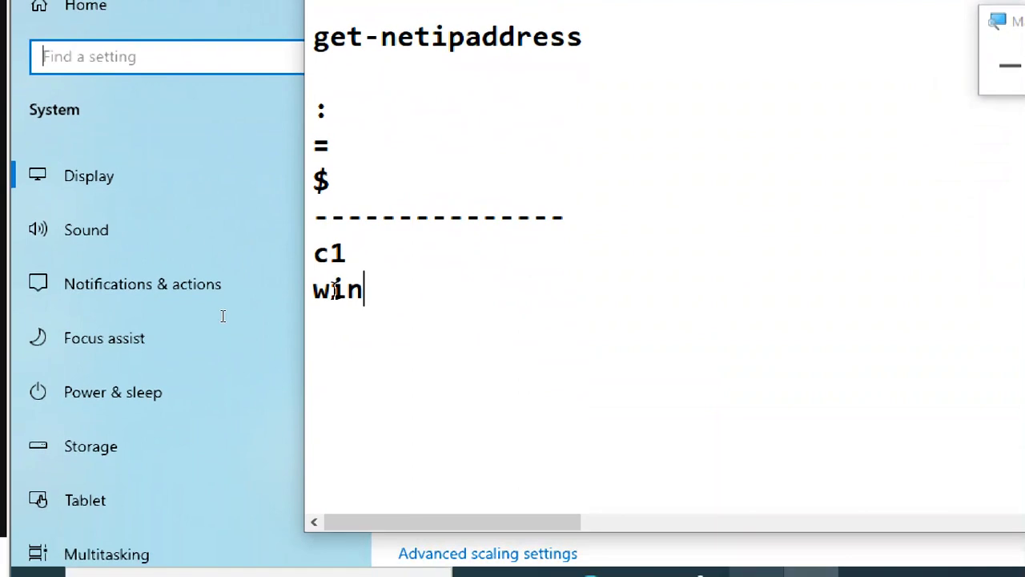
type("c1")
key("Return")
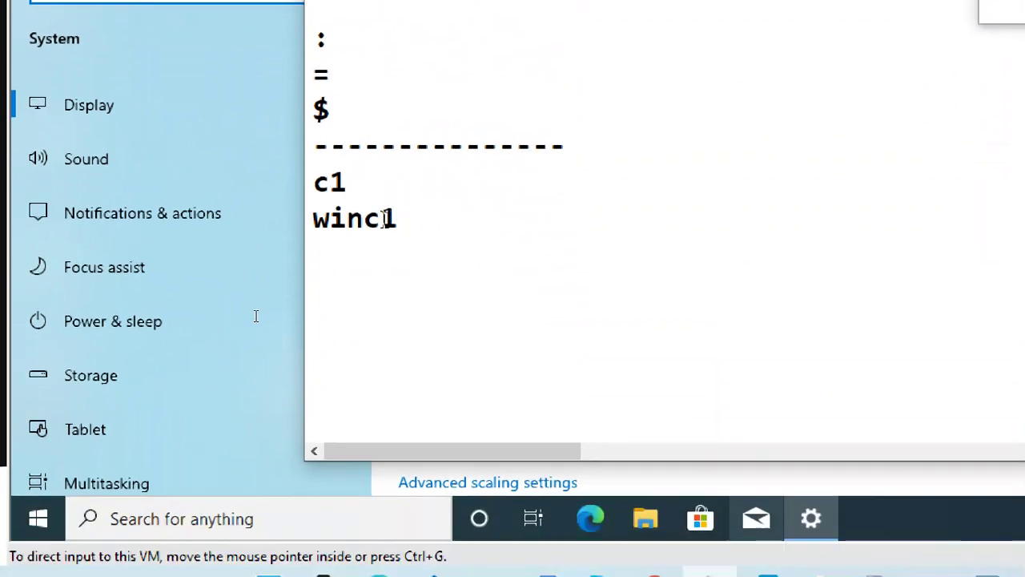
key("Return")
type("win10")
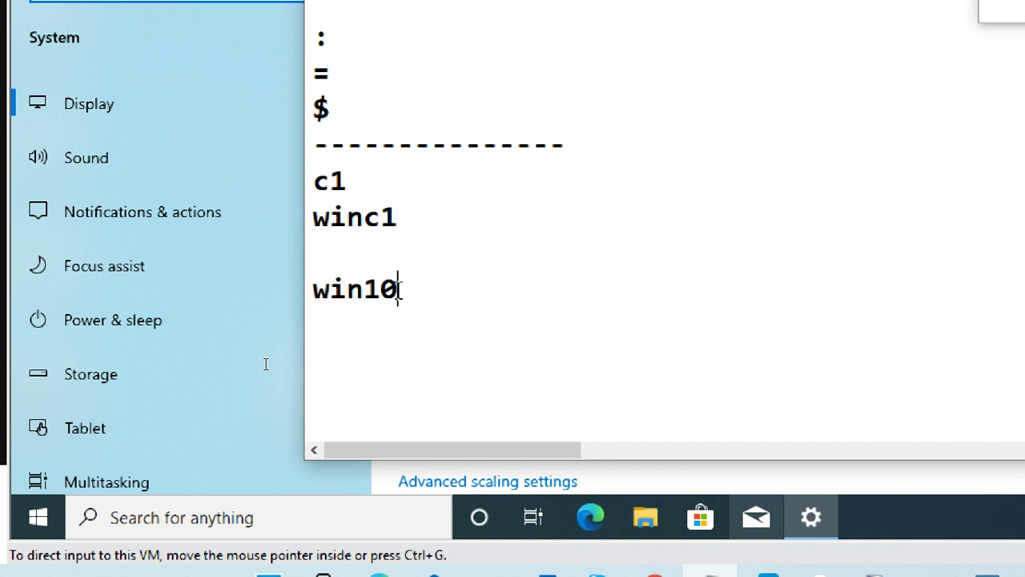
key("BackSpace")
key("BackSpace")
key("BackSpace")
key("BackSpace")
key("BackSpace")
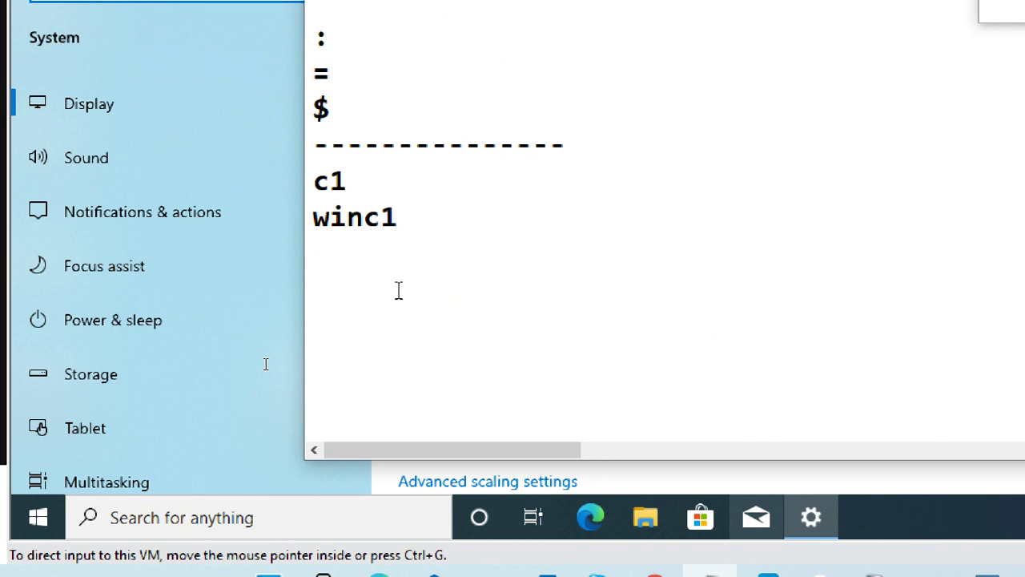
- Write "windows 10 x64" as another example below winc1
type("windows ")
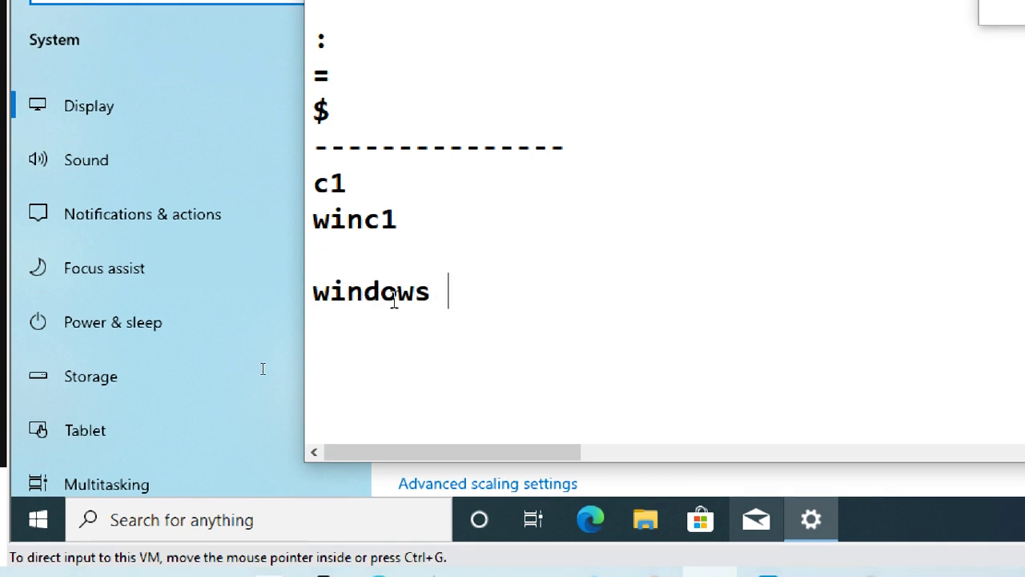
type("10 x")
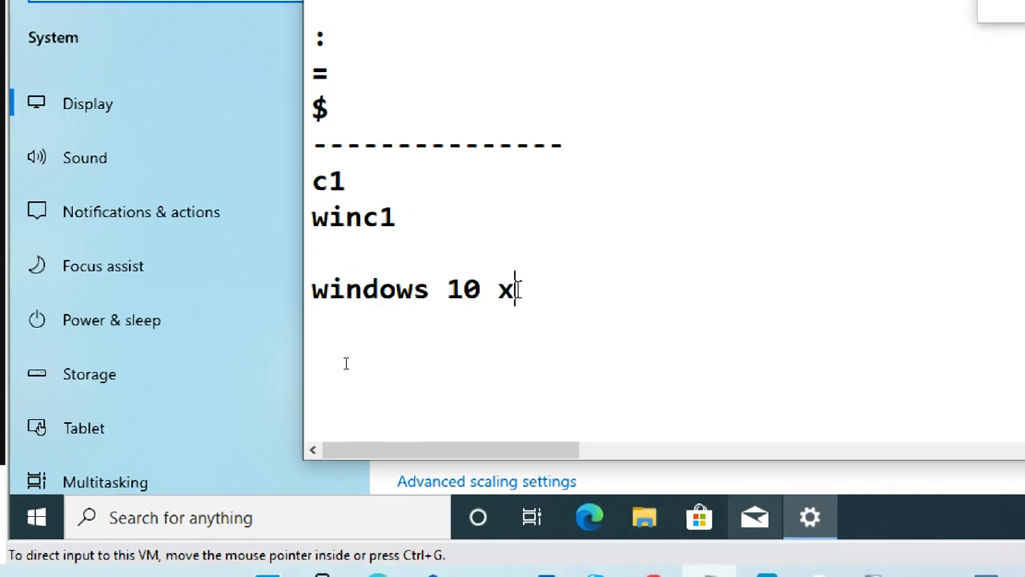
type("64")
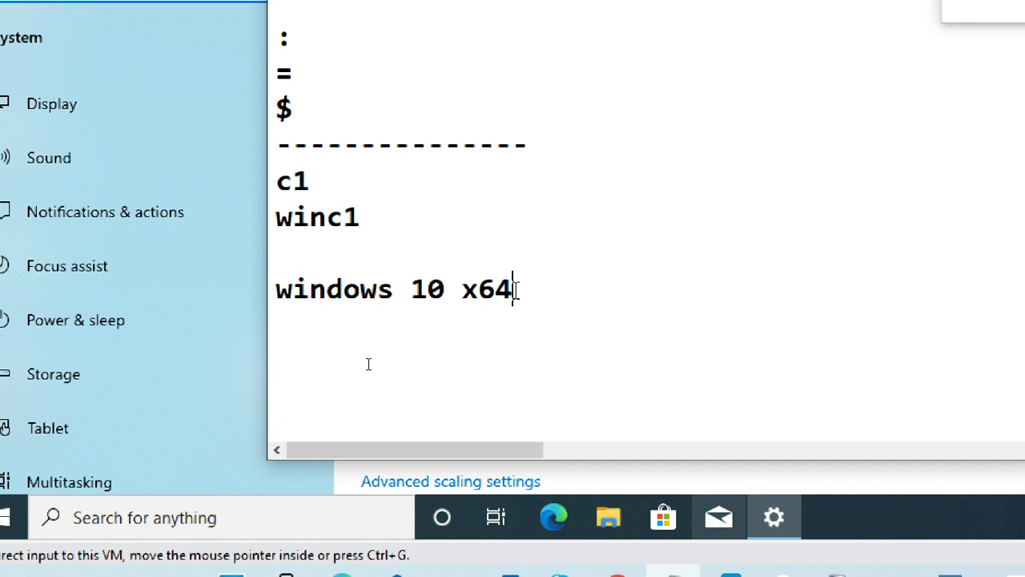
- Delete the example lines windows 10 x64, winc1 and c1 below the dashed separator
key("BackSpace")
key("BackSpace")
key("BackSpace")
key("BackSpace")
key("BackSpace")
key("BackSpace")
key("BackSpace")
key("BackSpace")
key("BackSpace")
key("BackSpace")
key("BackSpace")
key("BackSpace")
key("BackSpace")
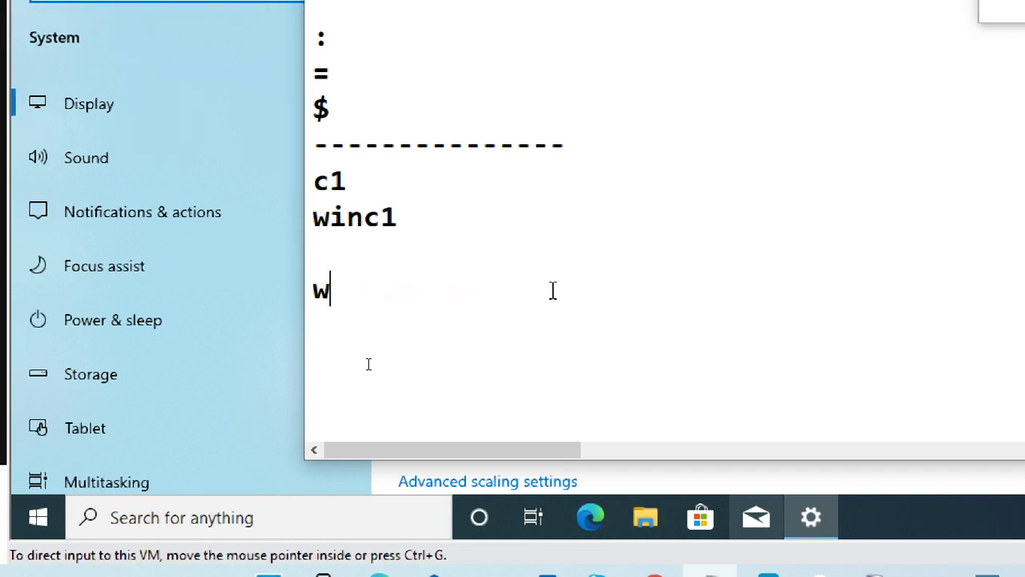
key("BackSpace")
key("BackSpace")
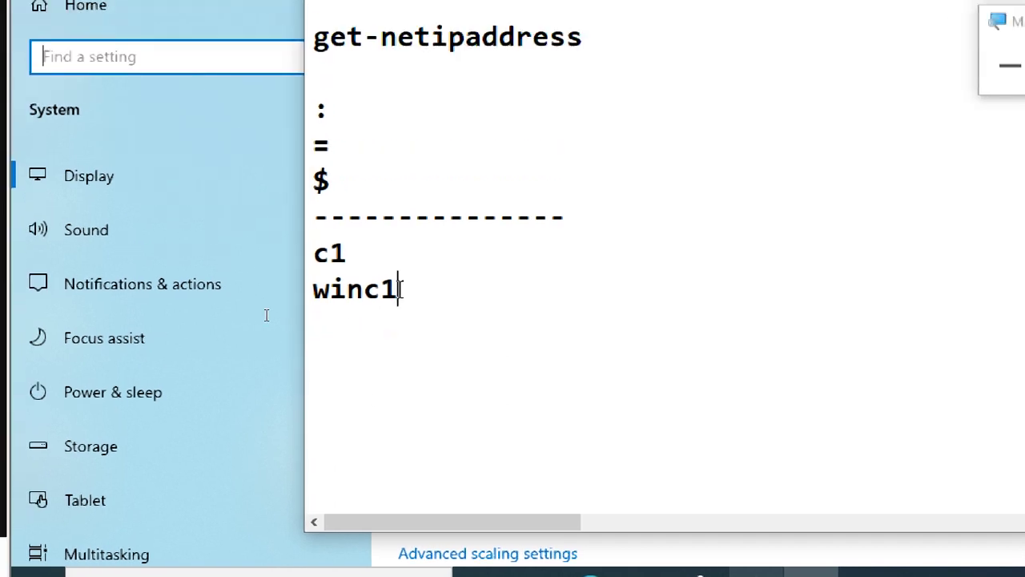
key("BackSpace")
key("BackSpace")
key("BackSpace")
key("BackSpace")
key("BackSpace")
key("BackSpace")
key("BackSpace")
key("BackSpace")
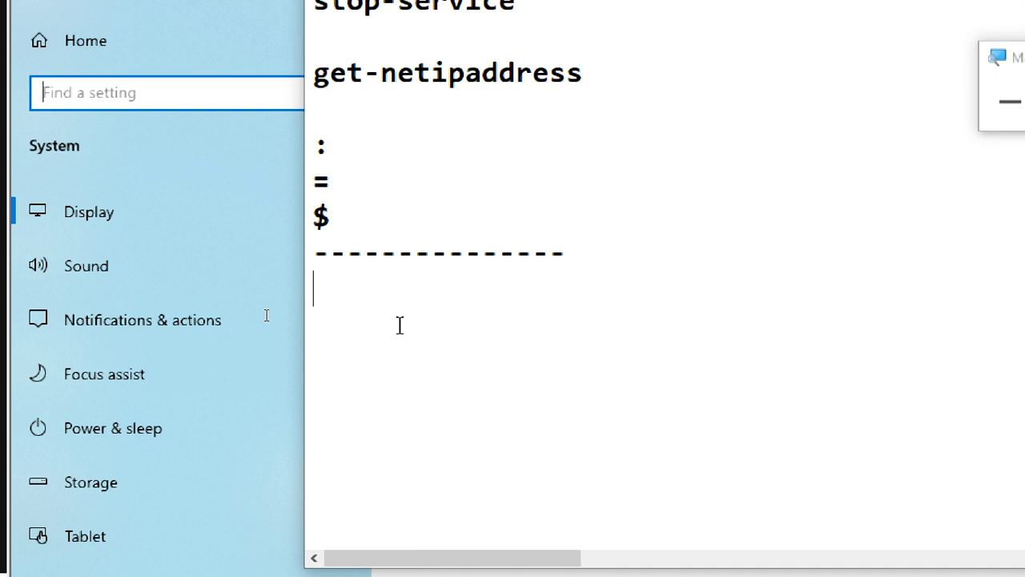
- Switch to the Google Meet window in Chrome, move the Magnifier window out of the way and look through the participant list
mouse_move(656, 555)
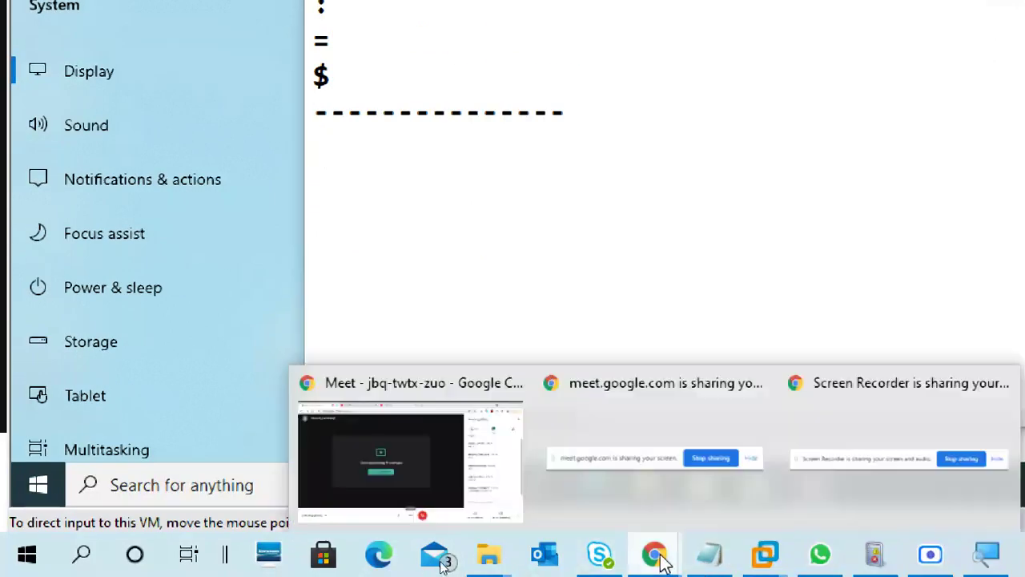
left_click(479, 453)
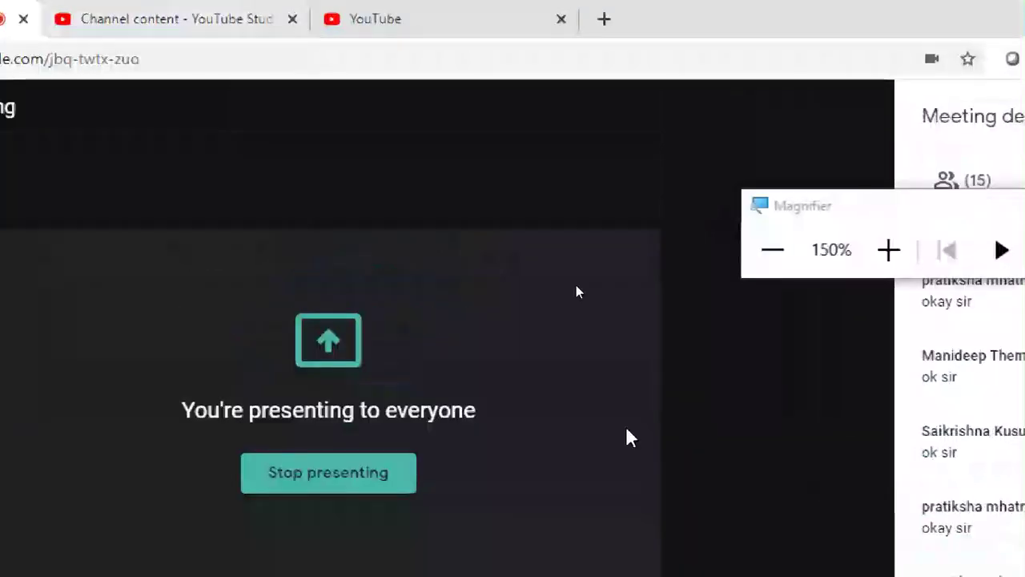
left_click_drag(814, 206, 790, 31)
left_click(837, 189)
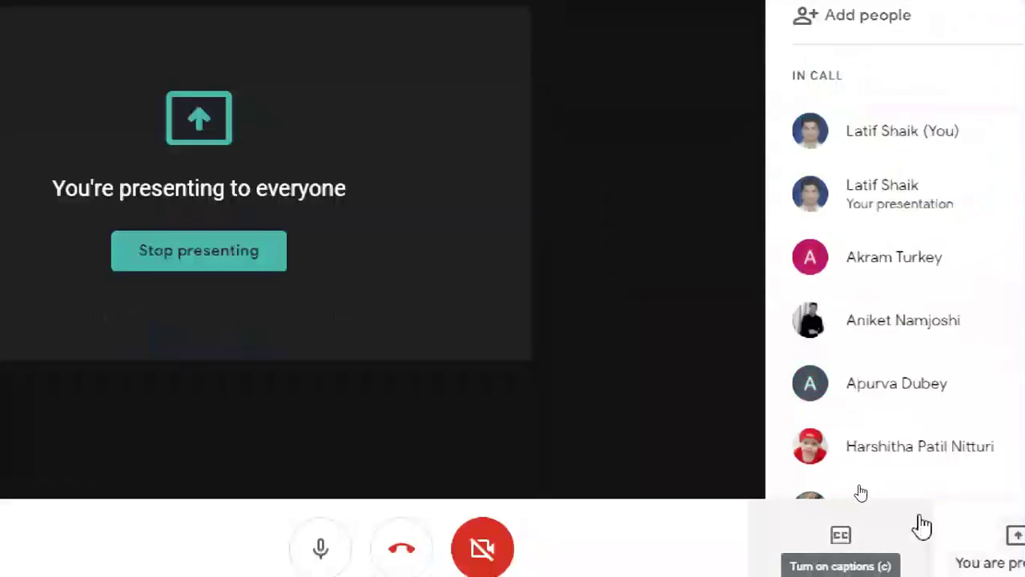
scroll(906, 341, "down", 4)
scroll(907, 353, "down", 3)
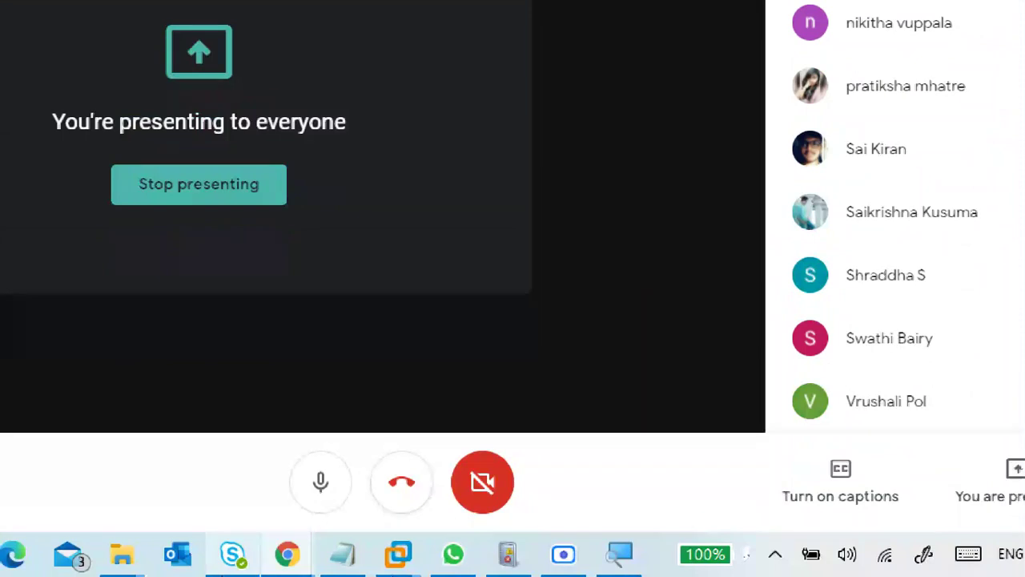
- Return to the Notepad notes and write an example computer name made of a participant's first name followed by -winc1
left_click(344, 554)
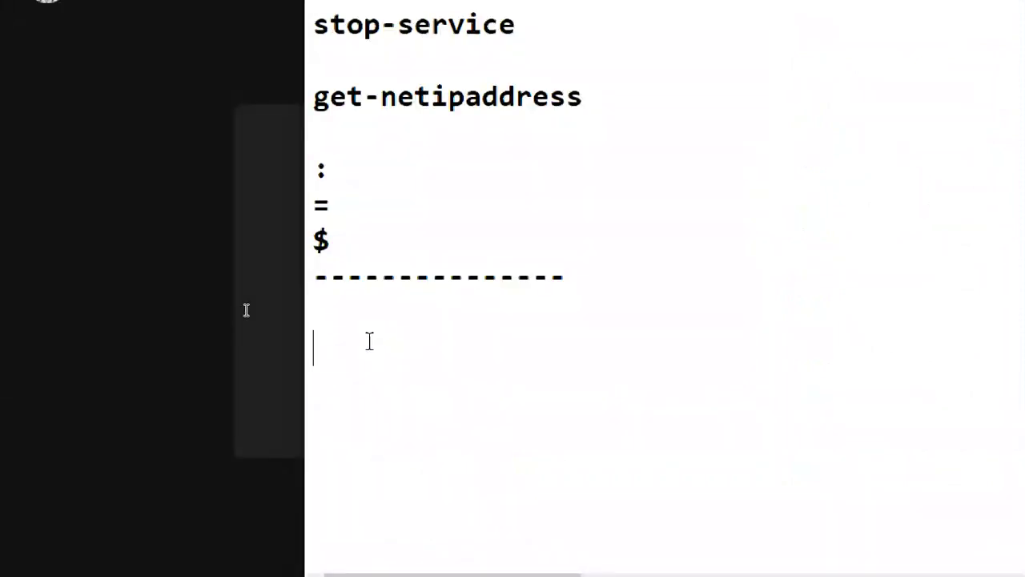
type("swati")
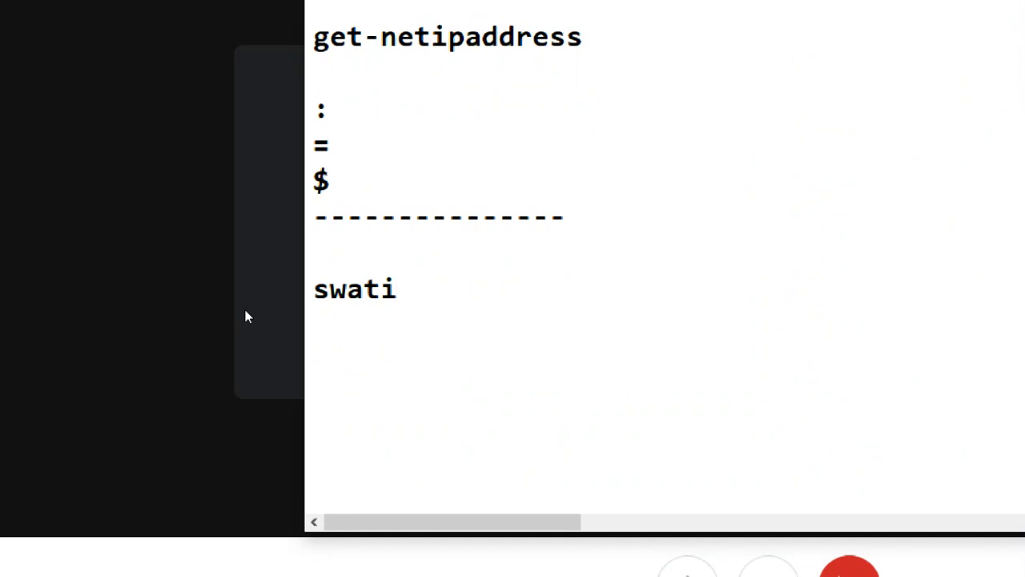
type("-winc1")
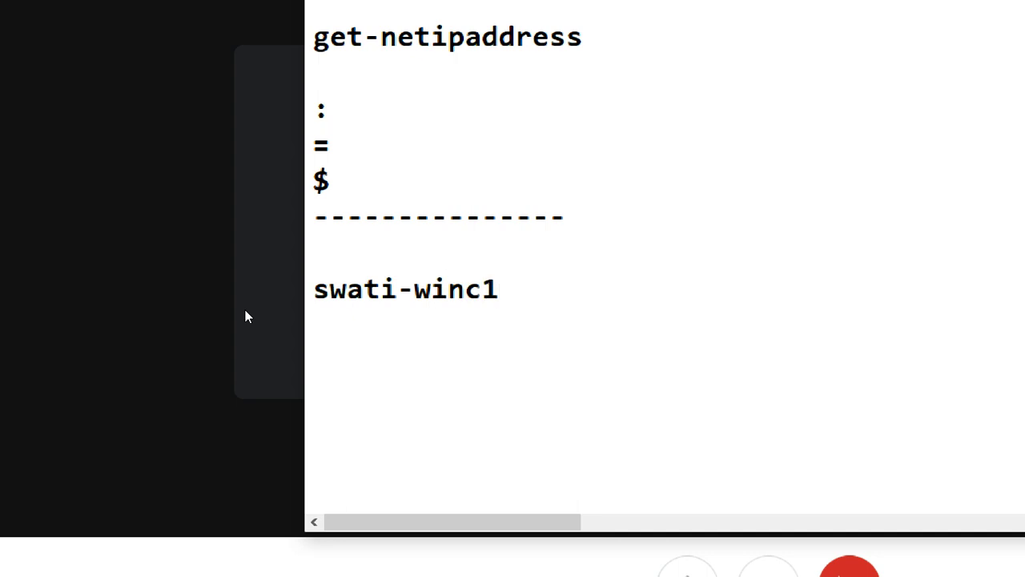
- Replace the example computer name below the separator with win10-c1
key("BackSpace")
key("BackSpace")
key("BackSpace")
key("BackSpace")
key("BackSpace")
key("BackSpace")
key("BackSpace")
key("BackSpace")
key("BackSpace")
key("BackSpace")
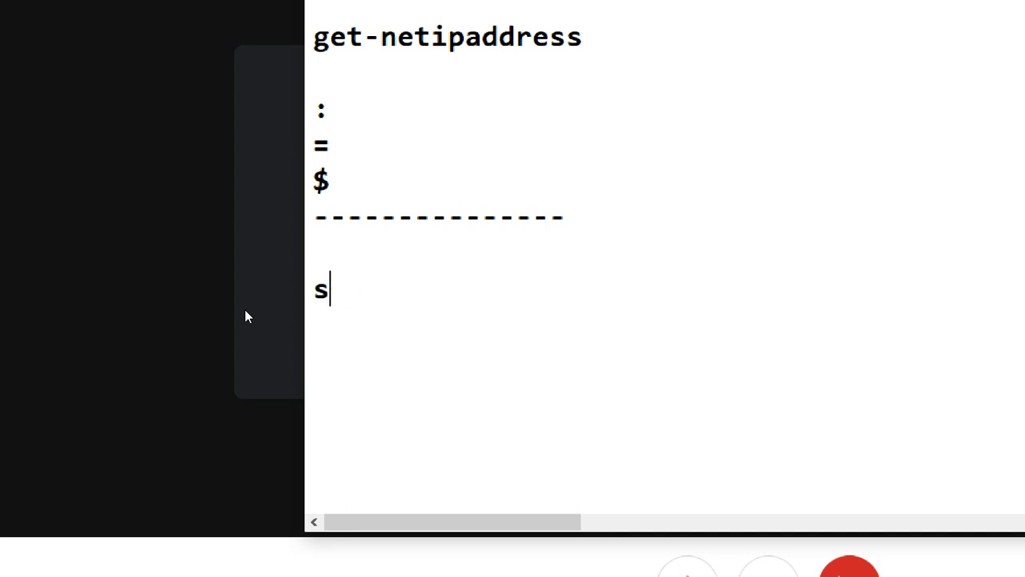
key("BackSpace")
type("win")
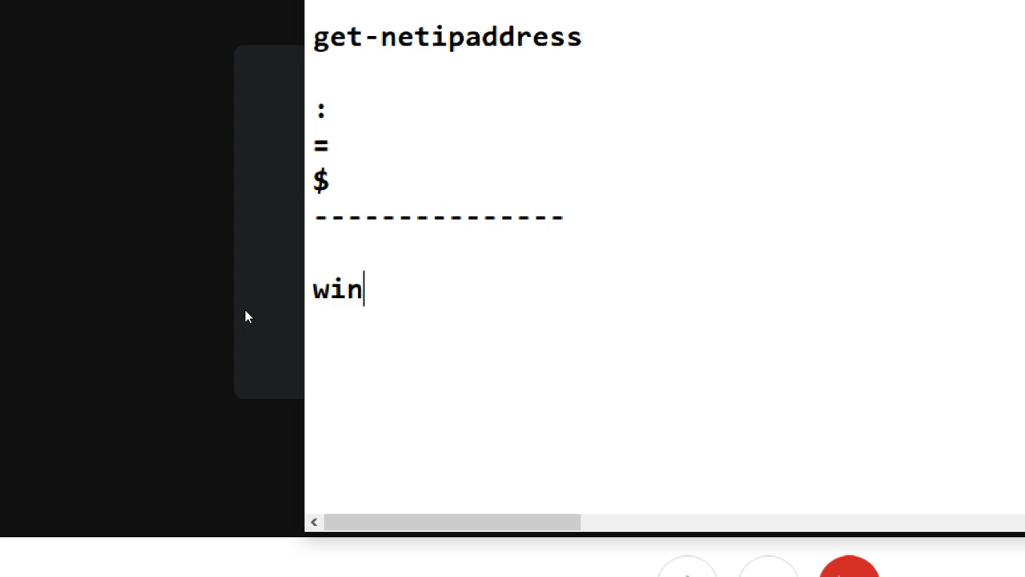
type("c1")
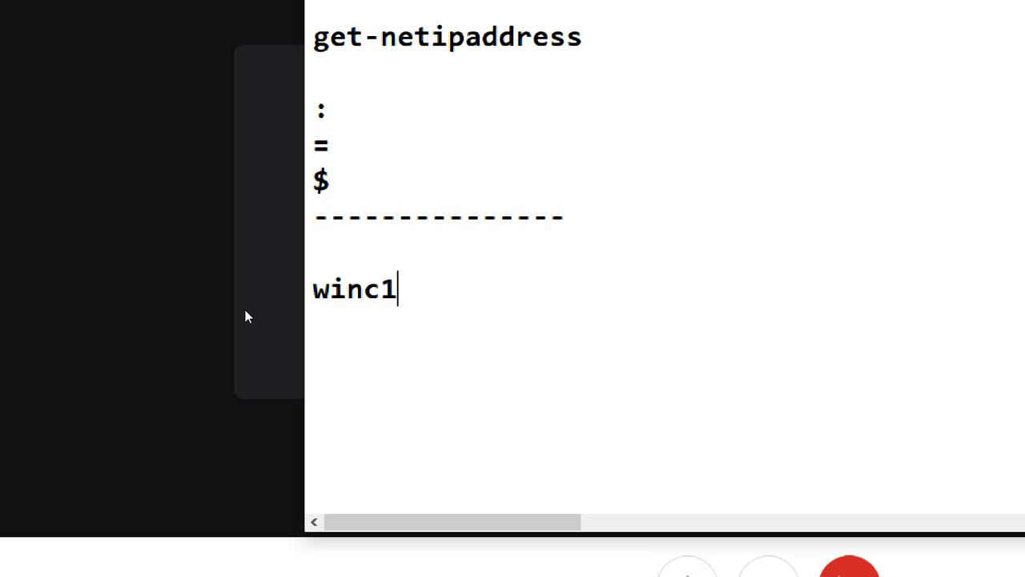
key("BackSpace")
key("BackSpace")
type("10-c1")
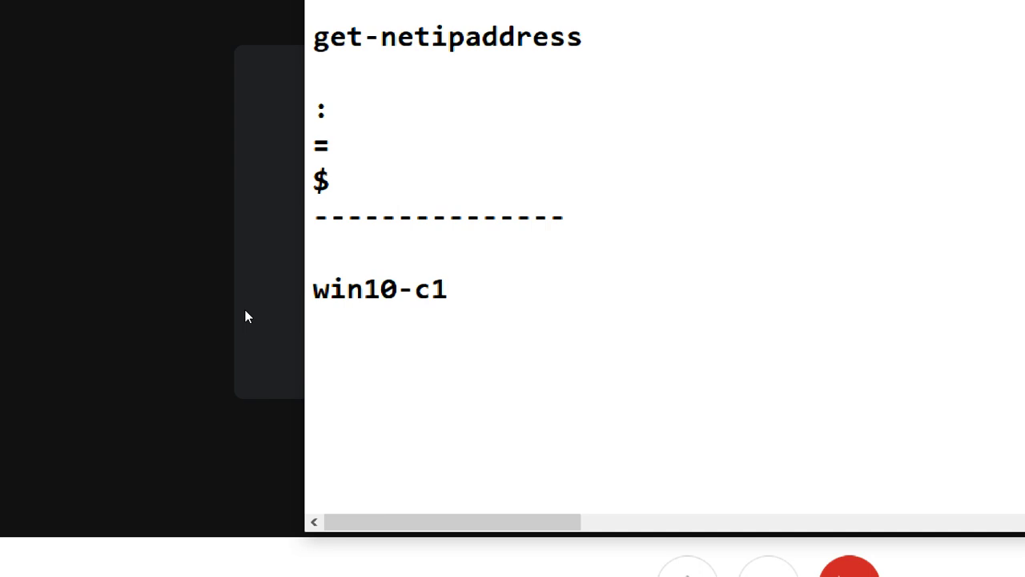
- Change the example name win10-c1 below the dashed separator to windown
key("BackSpace")
key("BackSpace")
key("BackSpace")
key("BackSpace")
key("BackSpace")
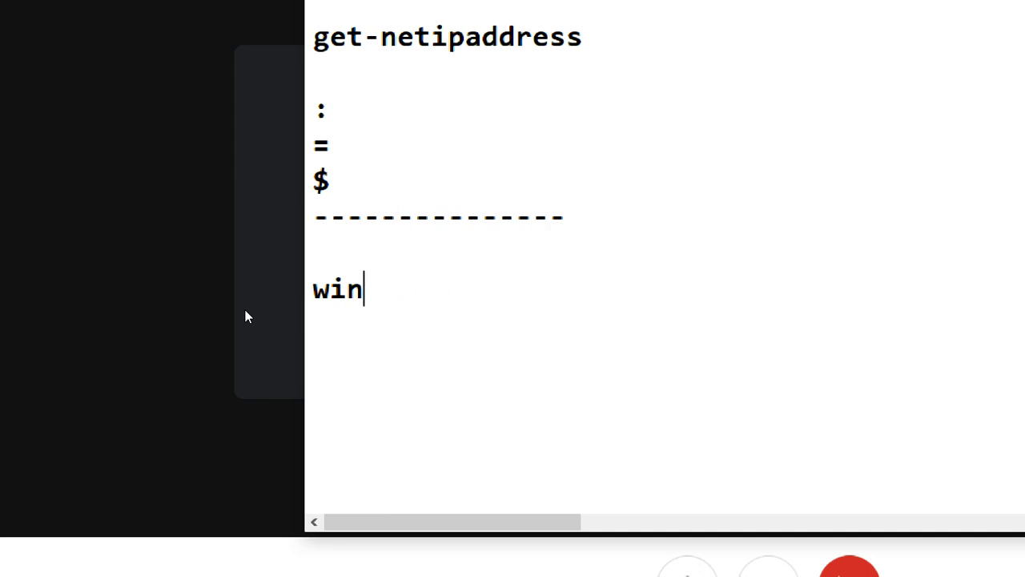
type("down")
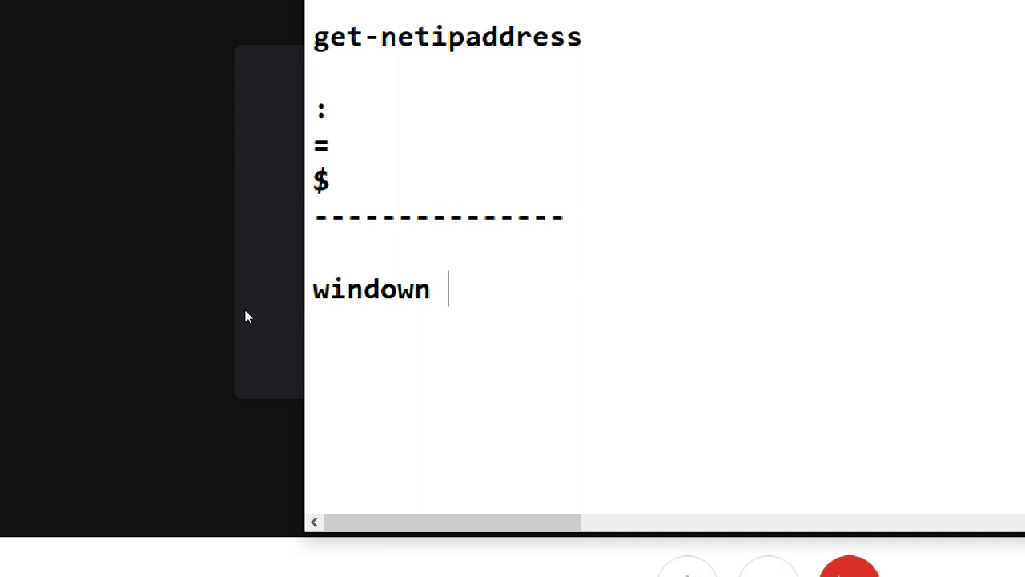
- Delete the example name below the dashed separator in the notes
key("BackSpace")
key("BackSpace")
key("BackSpace")
key("BackSpace")
key("BackSpace")
key("BackSpace")
key("BackSpace")
key("BackSpace")
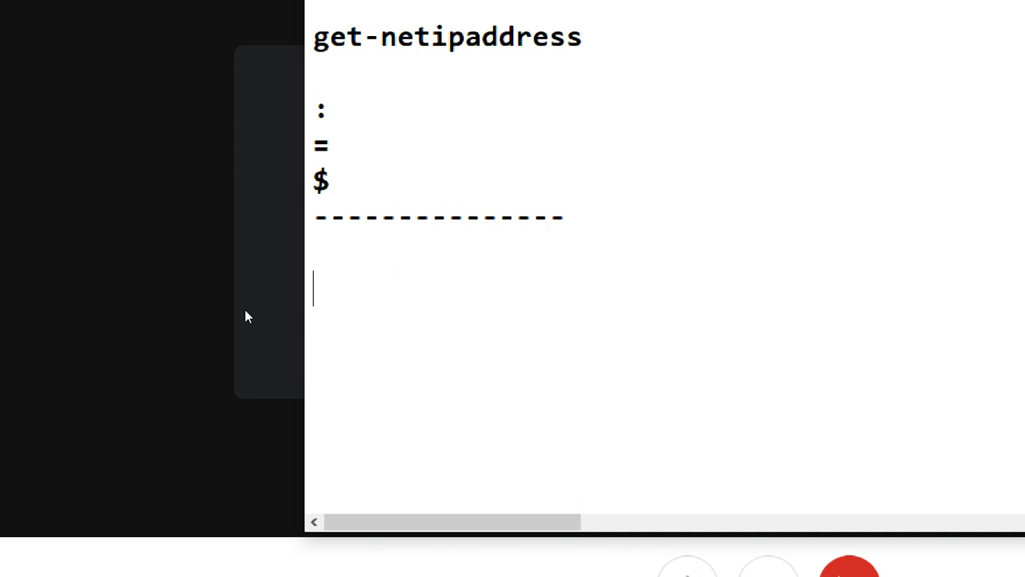
key("BackSpace")
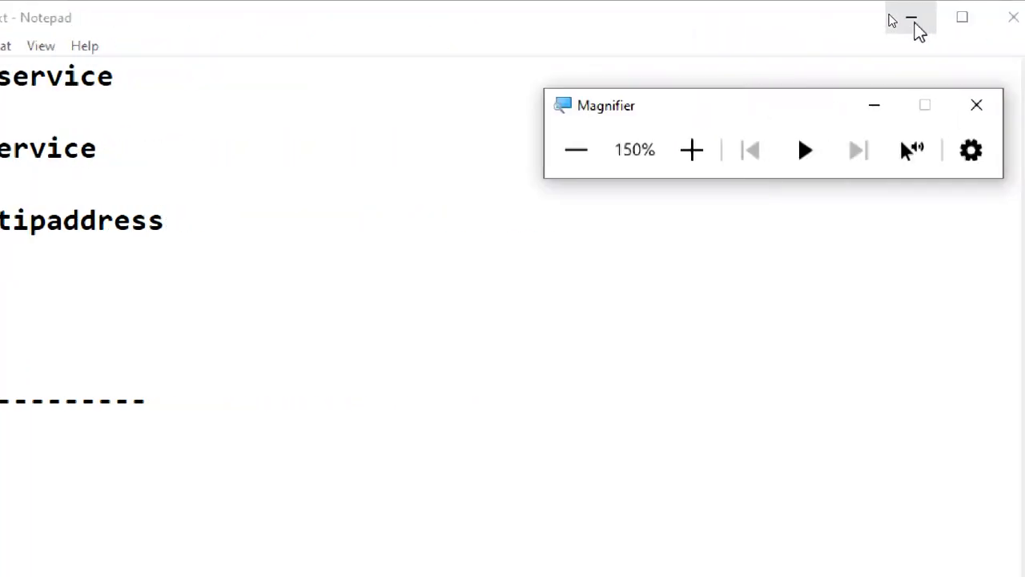
- Minimize the notes, switch to the CTS3WINC1 virtual machine and show the About page of its System settings
left_click(912, 20)
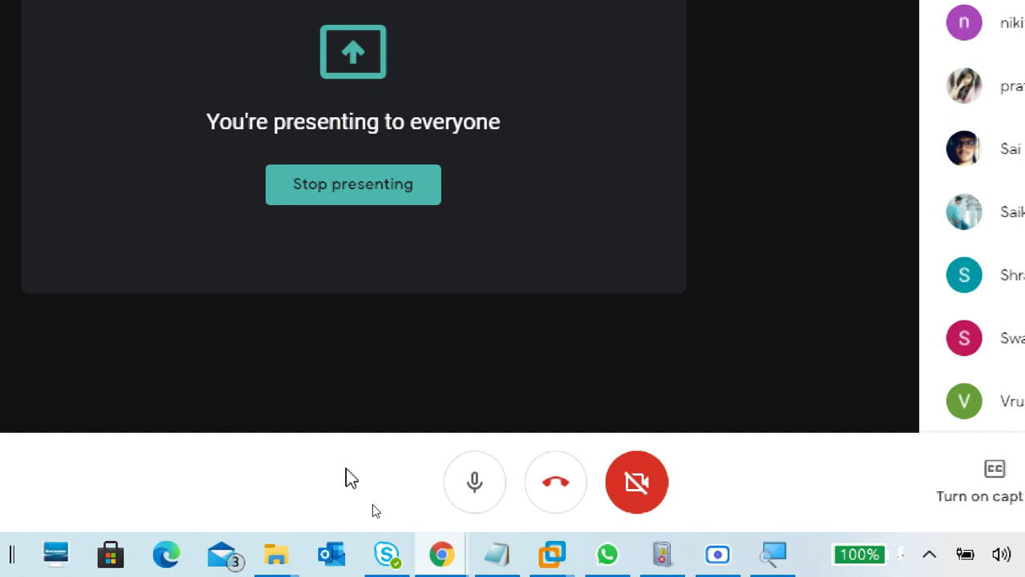
mouse_move(552, 555)
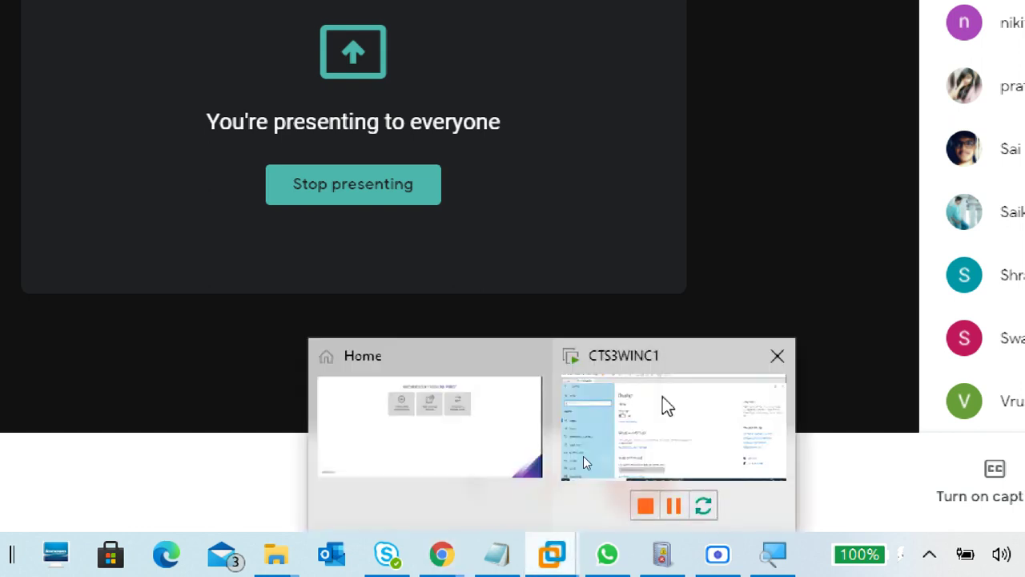
left_click(663, 397)
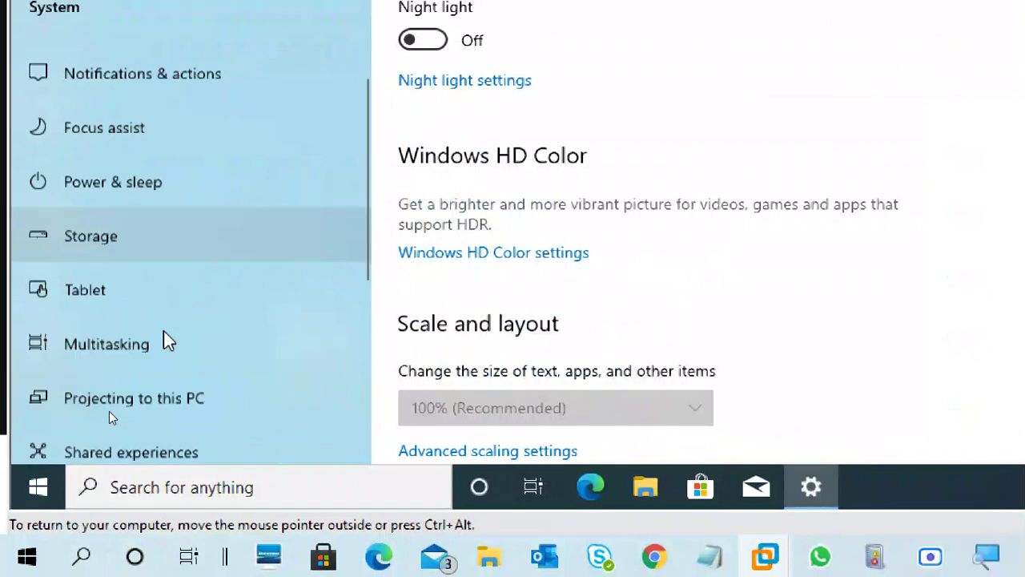
scroll(163, 331, "down", 3)
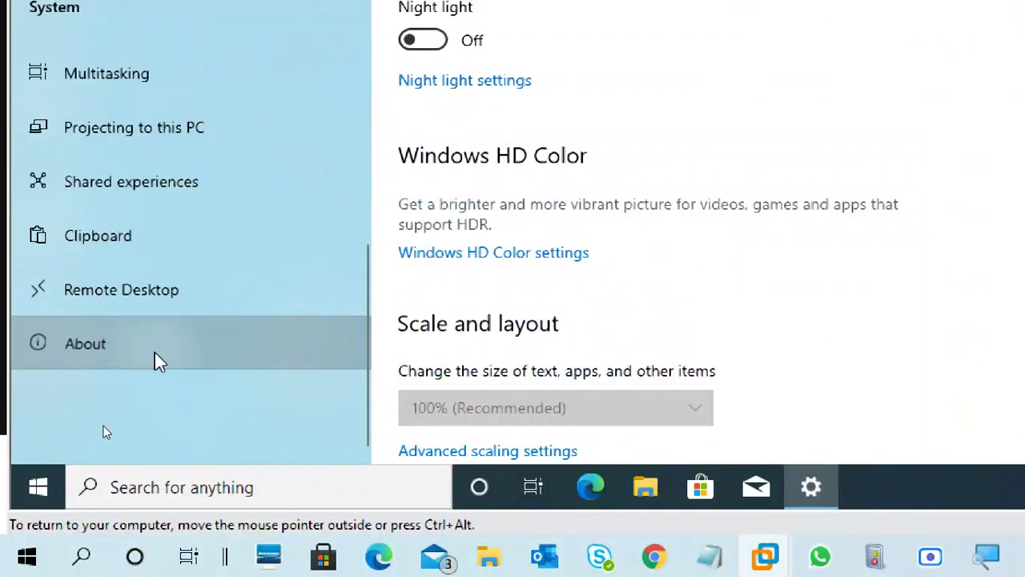
left_click(155, 352)
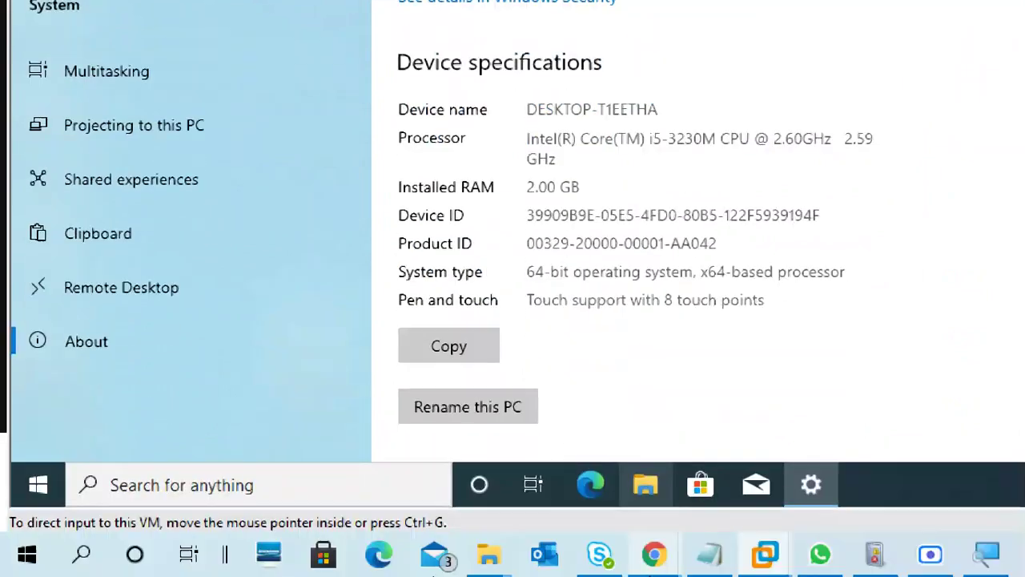
- Show the Rename your PC dialog from the device specifications and cancel it
scroll(497, 264, "down", 3)
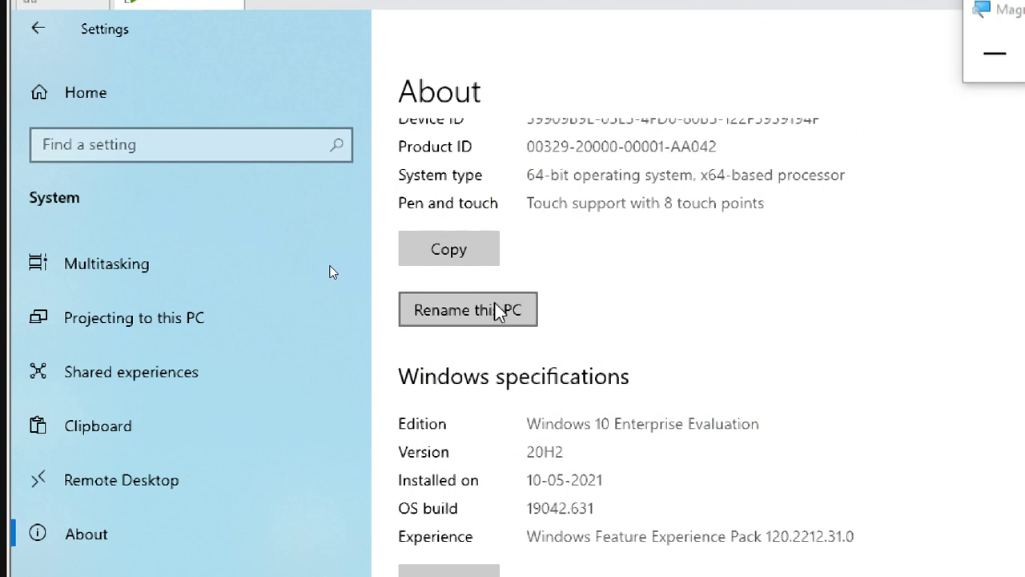
left_click(496, 317)
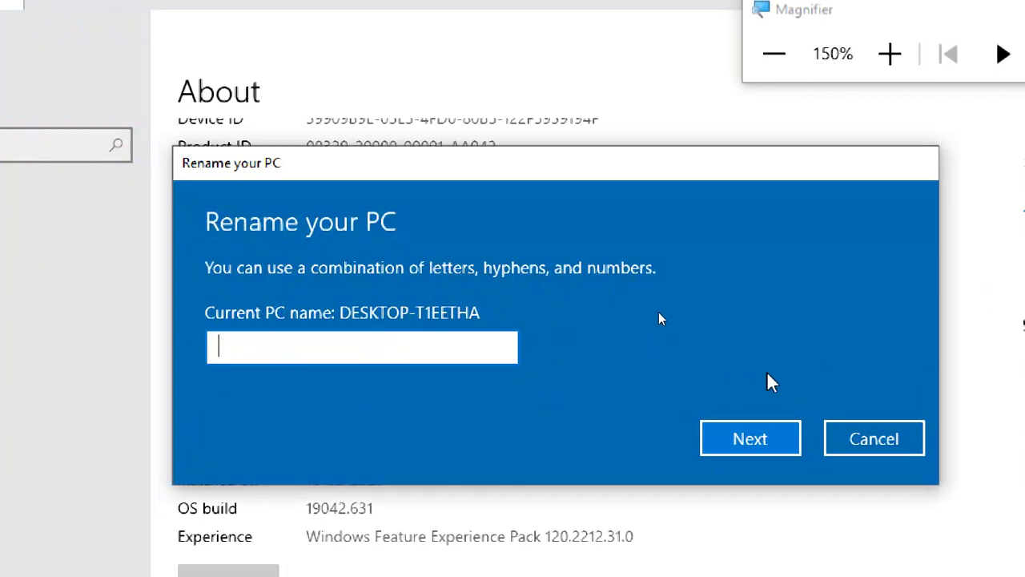
left_click(921, 441)
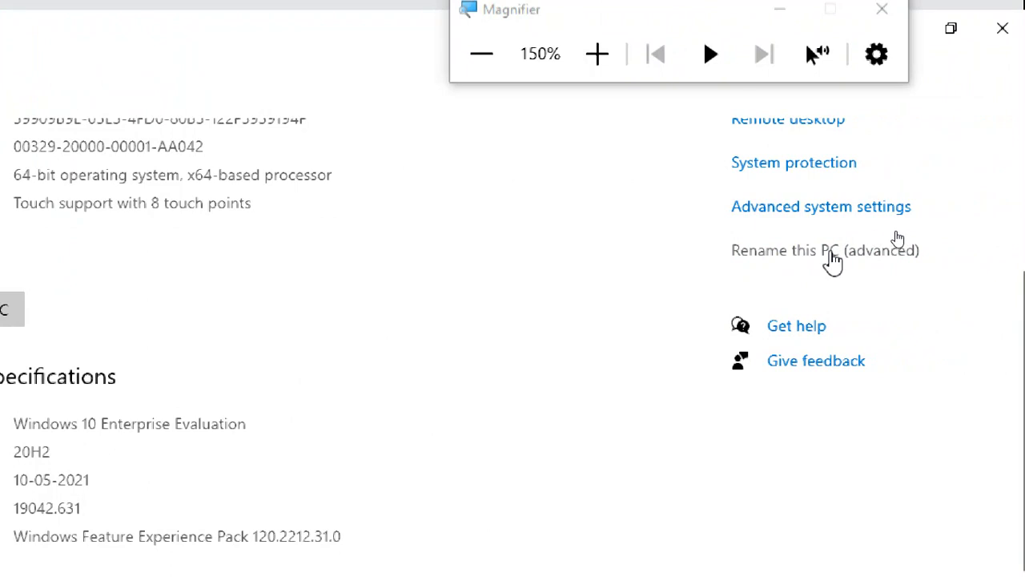
- Show the Computer Name/Domain Changes dialog through Rename this PC (advanced), highlight the computer name, and cancel both dialogs
left_click(833, 261)
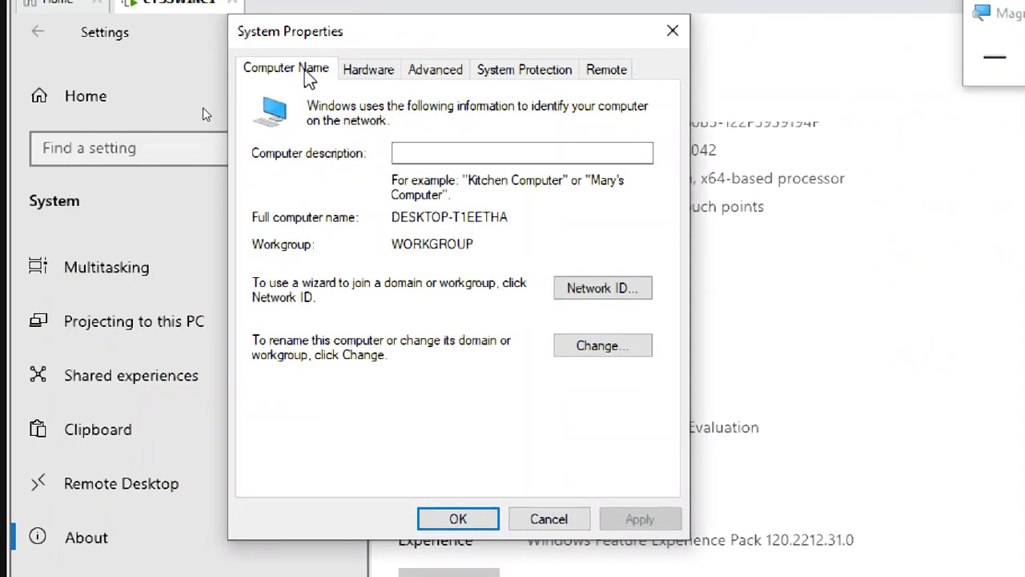
left_click(643, 349)
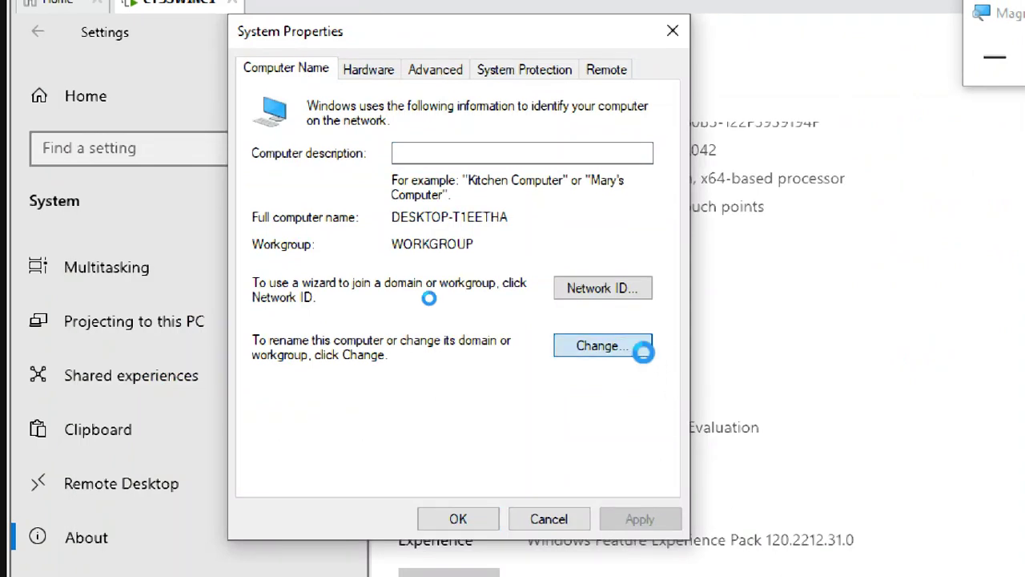
left_click(384, 199)
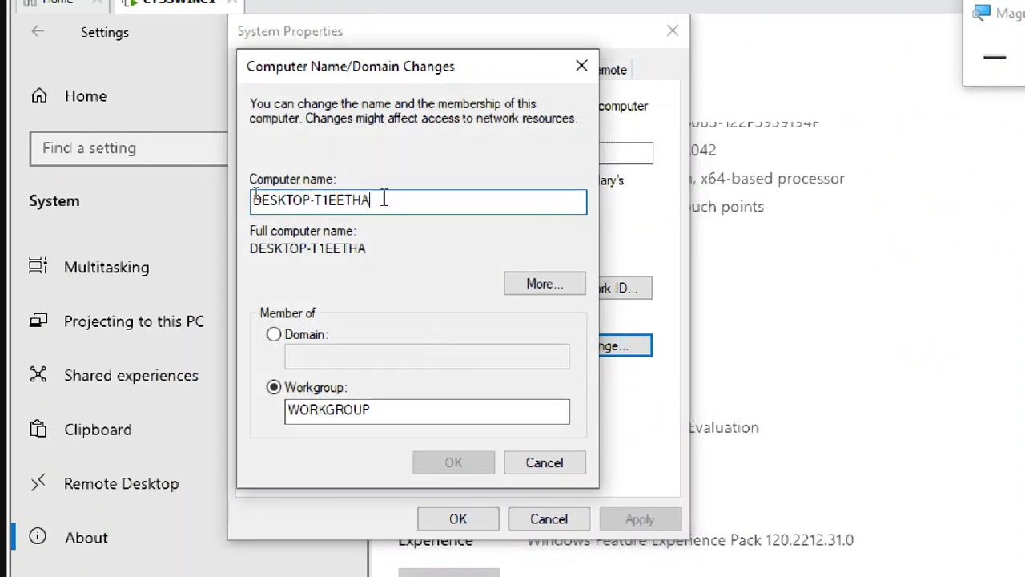
left_click_drag(385, 199, 254, 201)
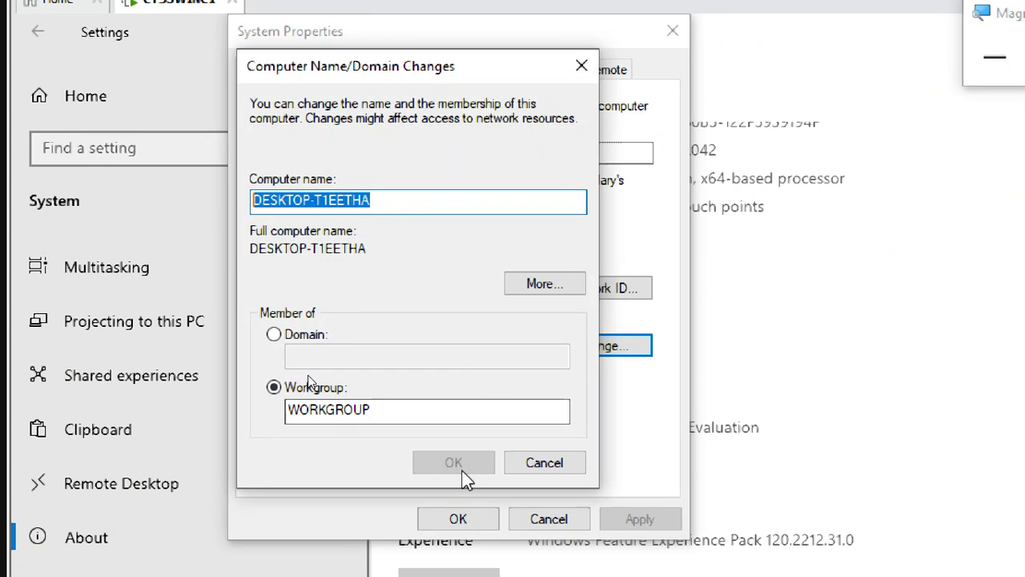
left_click(550, 460)
left_click(558, 516)
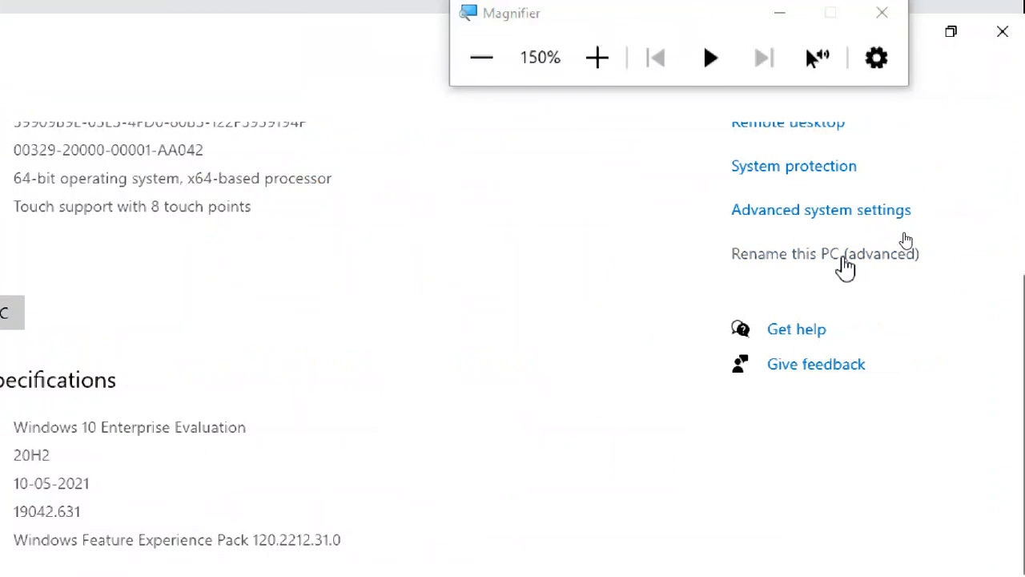
- Show System Properties through Rename this PC (advanced) once more, cancel it and close the Settings window
left_click(844, 259)
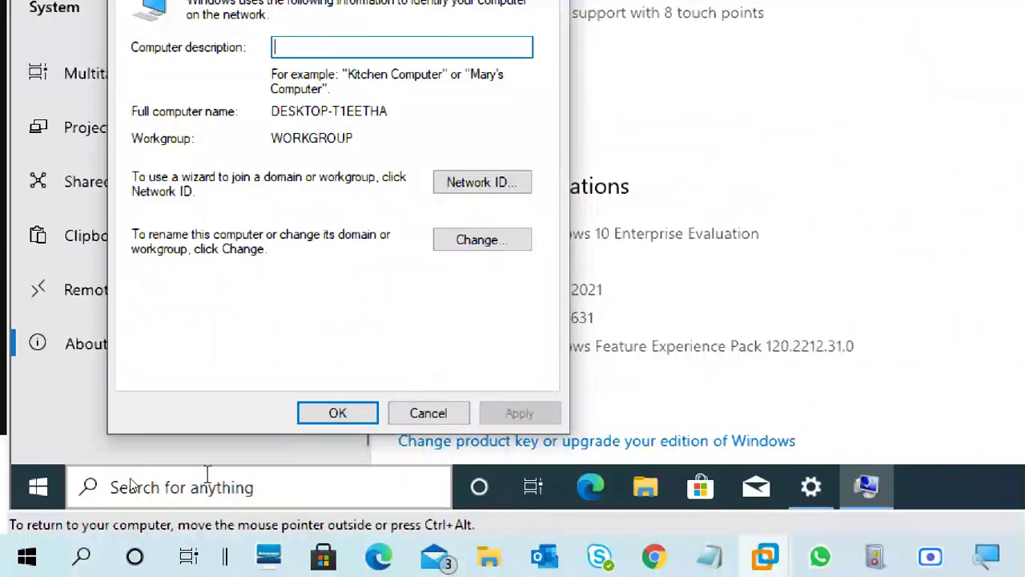
left_click(445, 418)
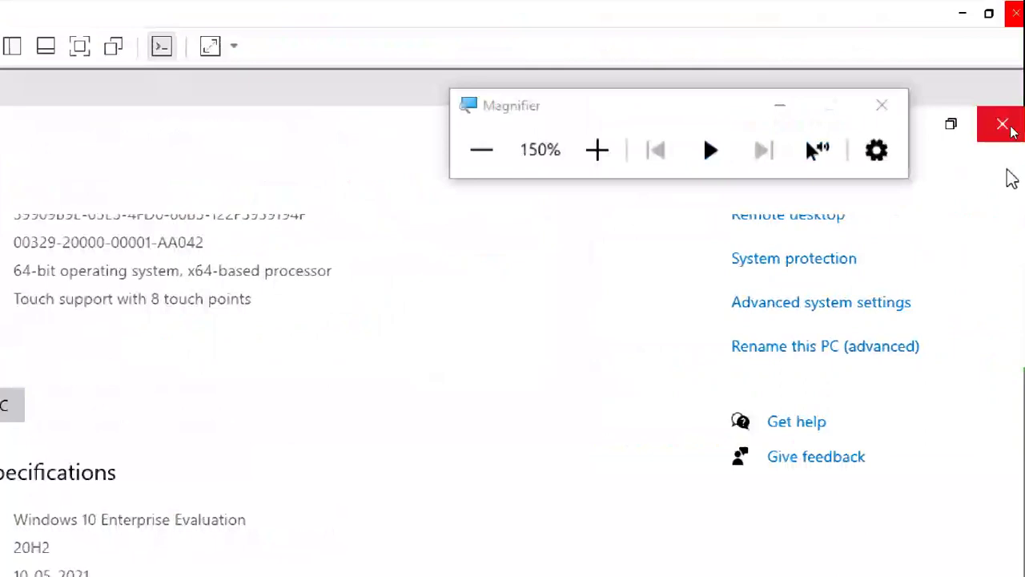
left_click(1001, 121)
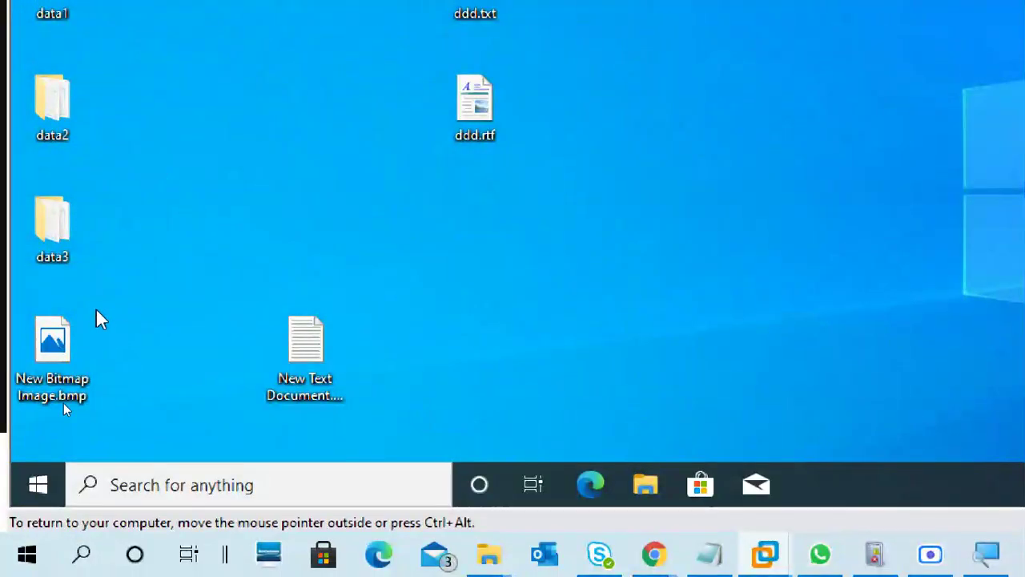
- Open Windows Settings from the virtual machine's desktop and go to the rename options on the System About page
left_click(46, 481)
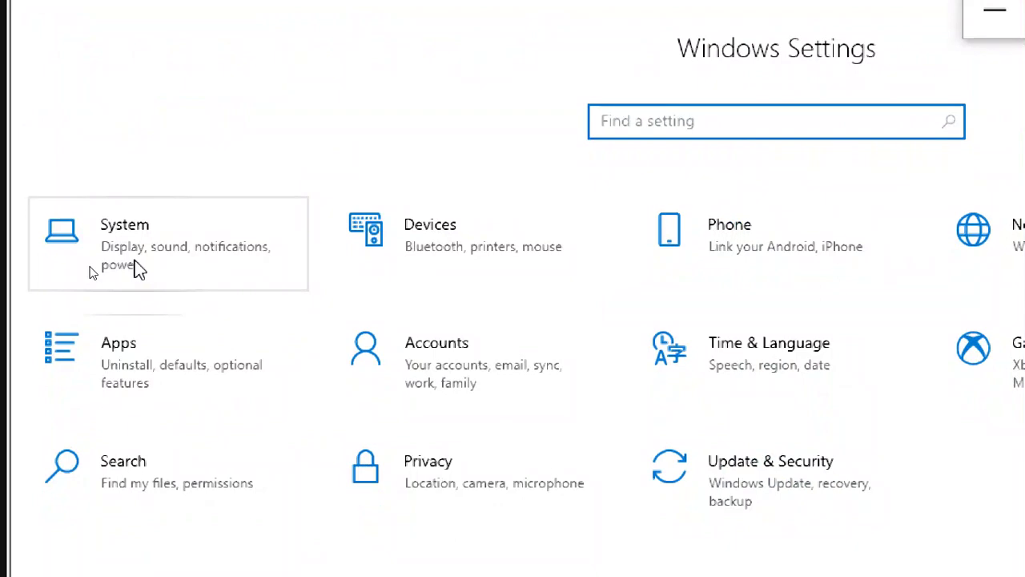
left_click(136, 266)
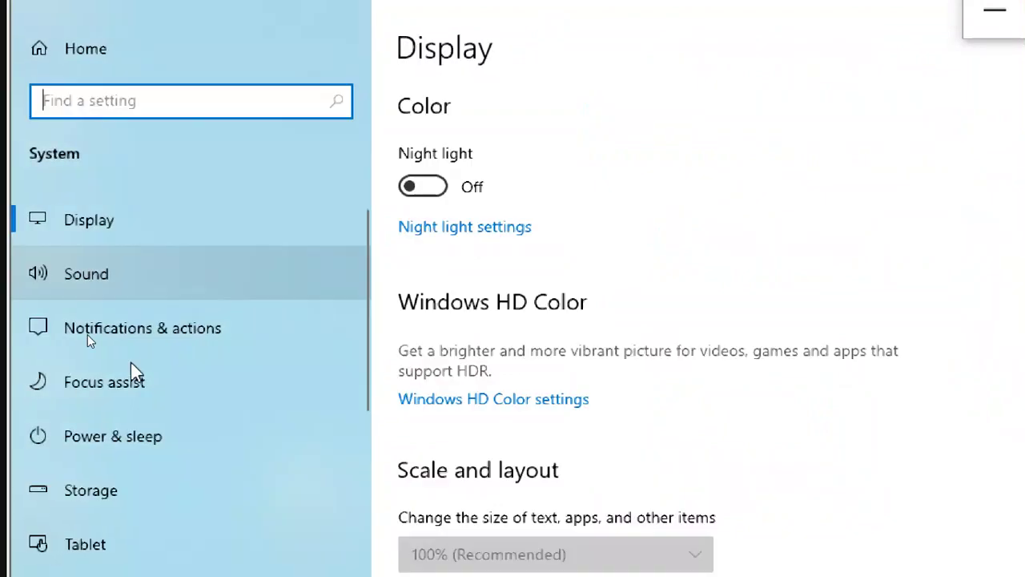
scroll(112, 569, "down", 5)
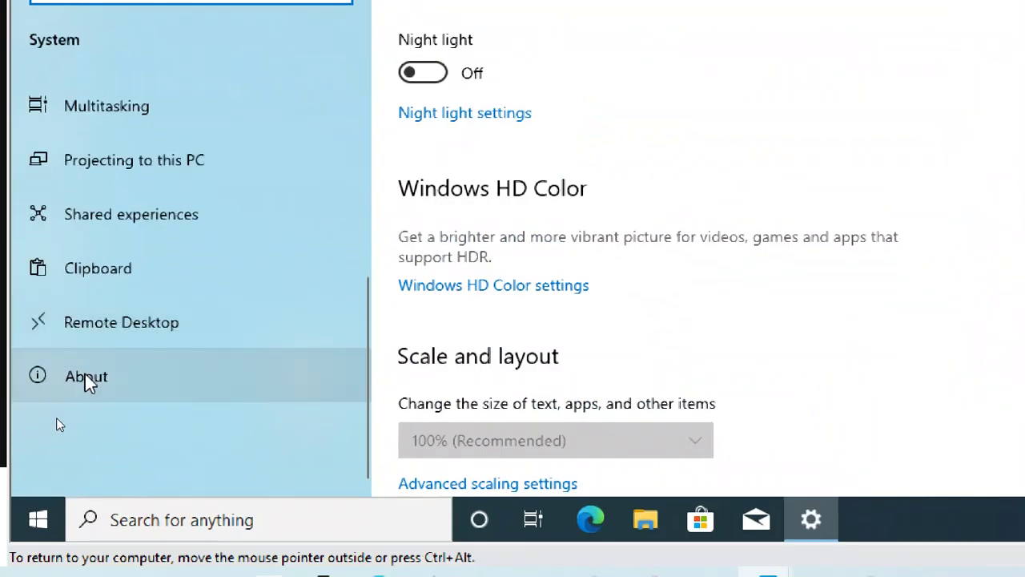
left_click(88, 382)
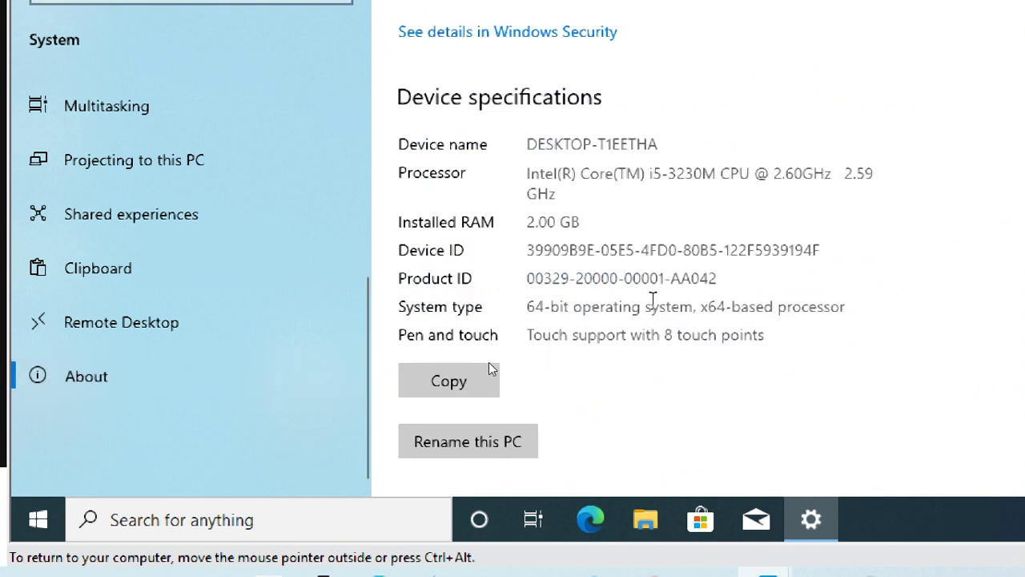
scroll(875, 294, "down", 1)
scroll(514, 187, "down", 3)
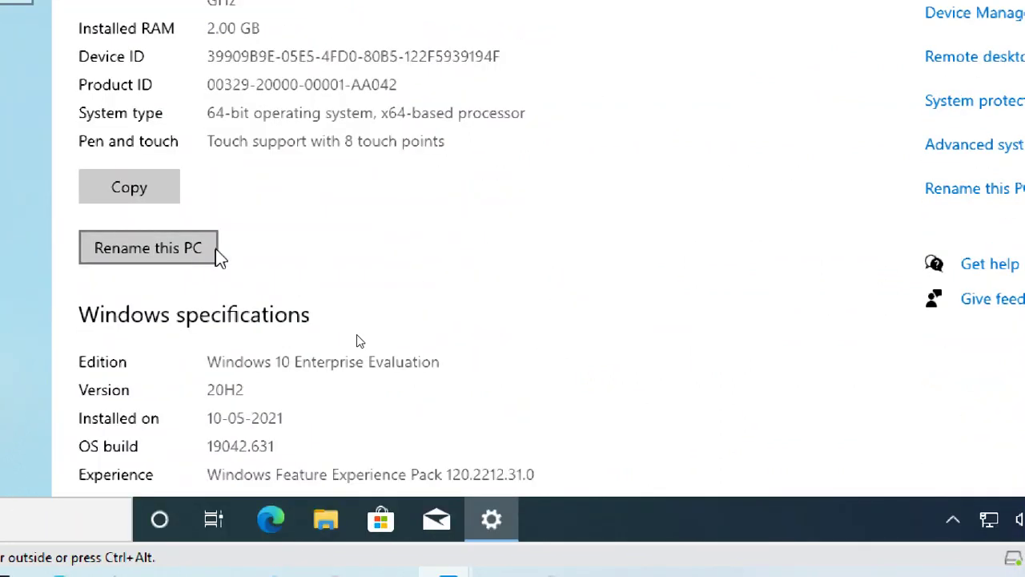
- Open the Computer Name/Domain Changes dialog through Rename this PC (advanced)
left_click(862, 193)
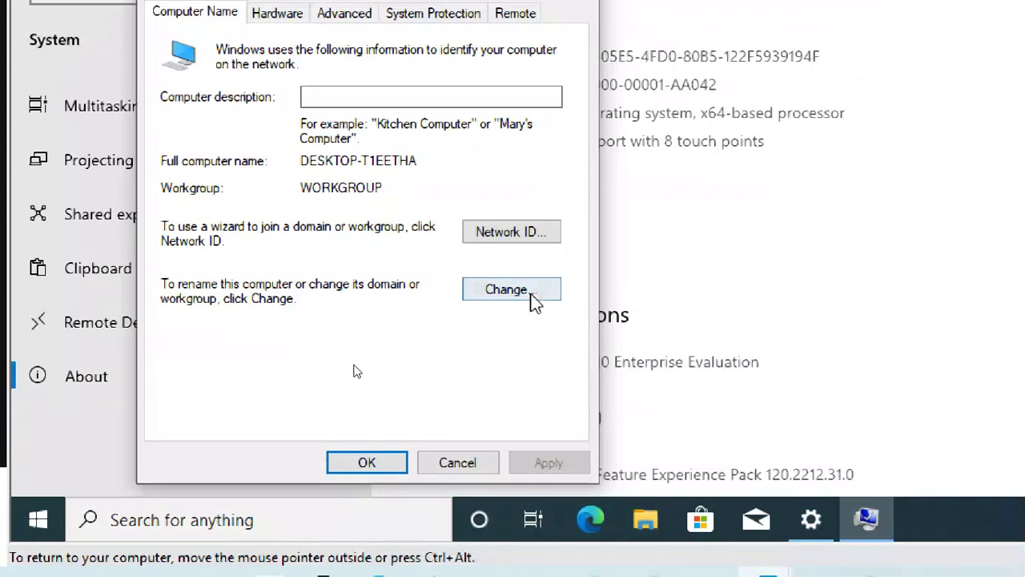
left_click(366, 97)
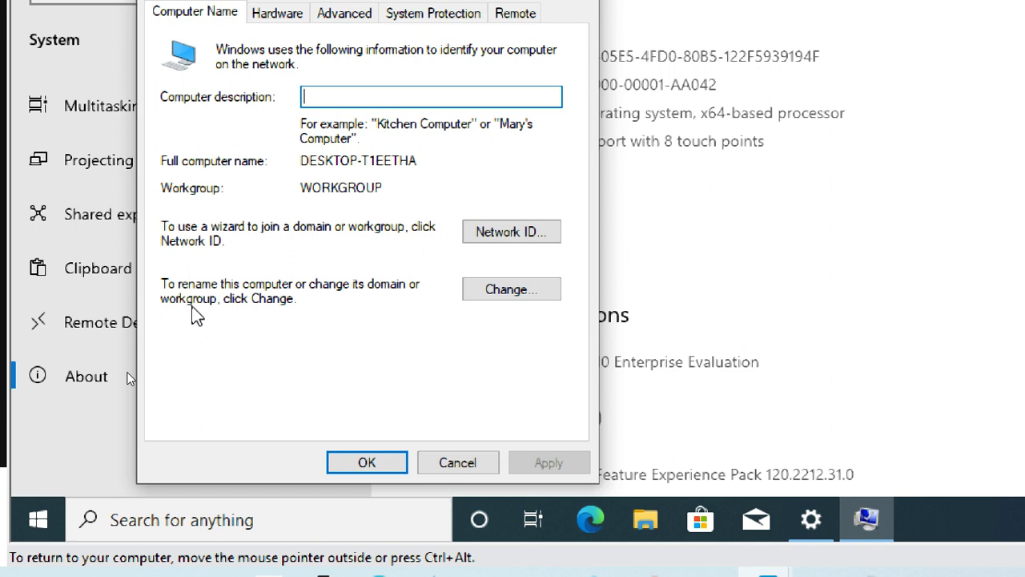
left_click(495, 290)
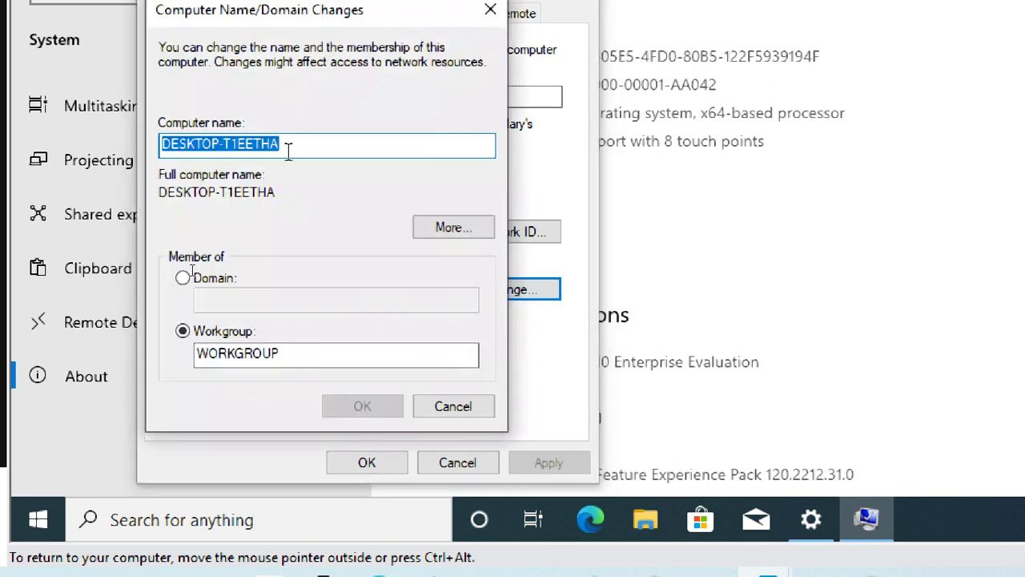
- Replace the computer name with cts3winc1
left_click(288, 150)
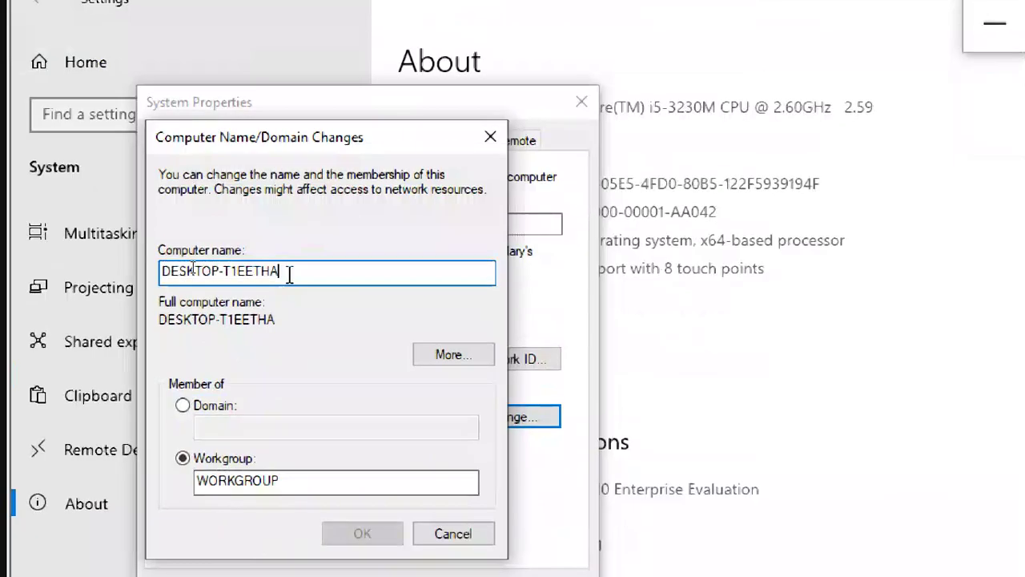
double_click(289, 273)
type("c")
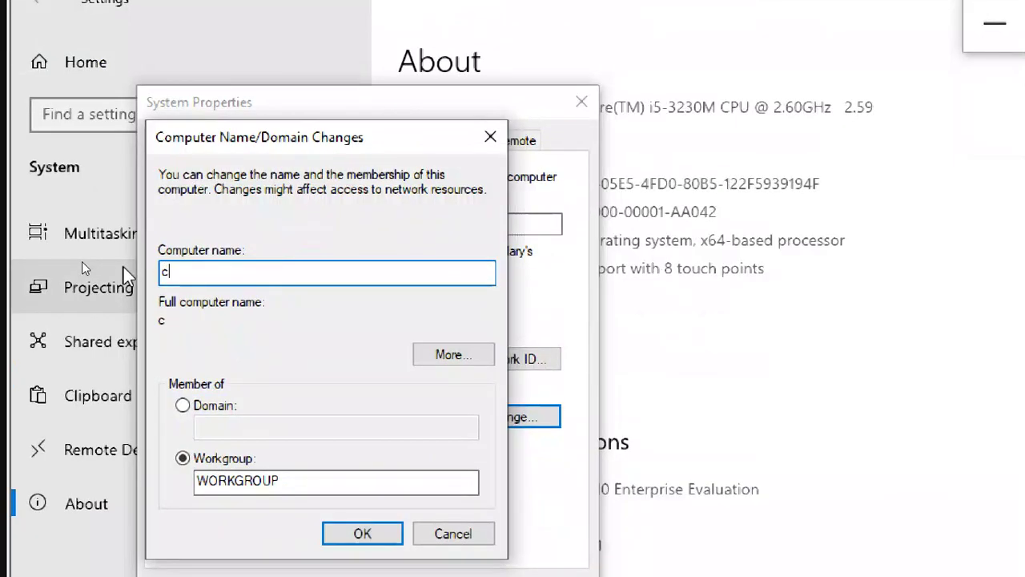
type("ts3")
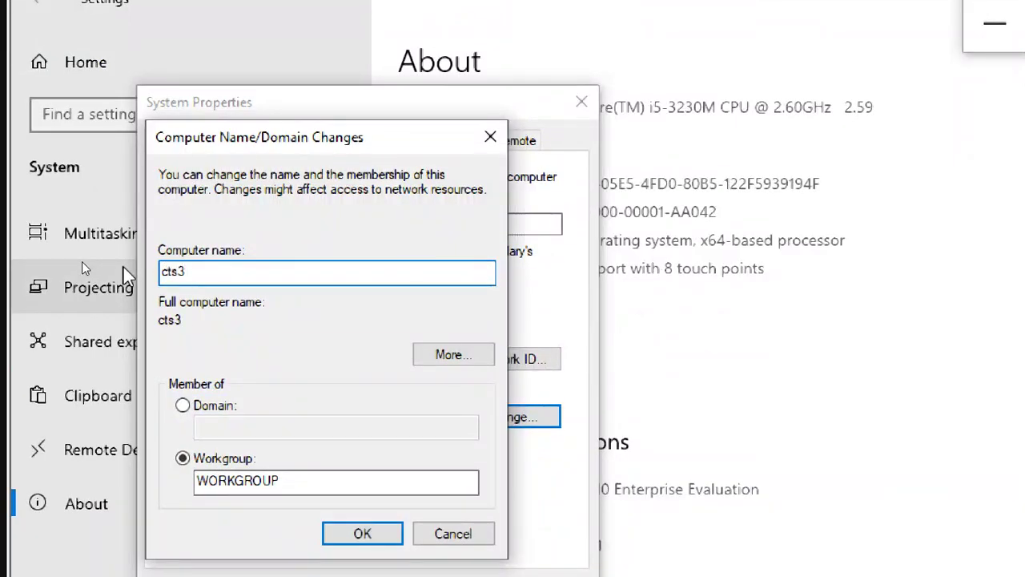
type("winc1")
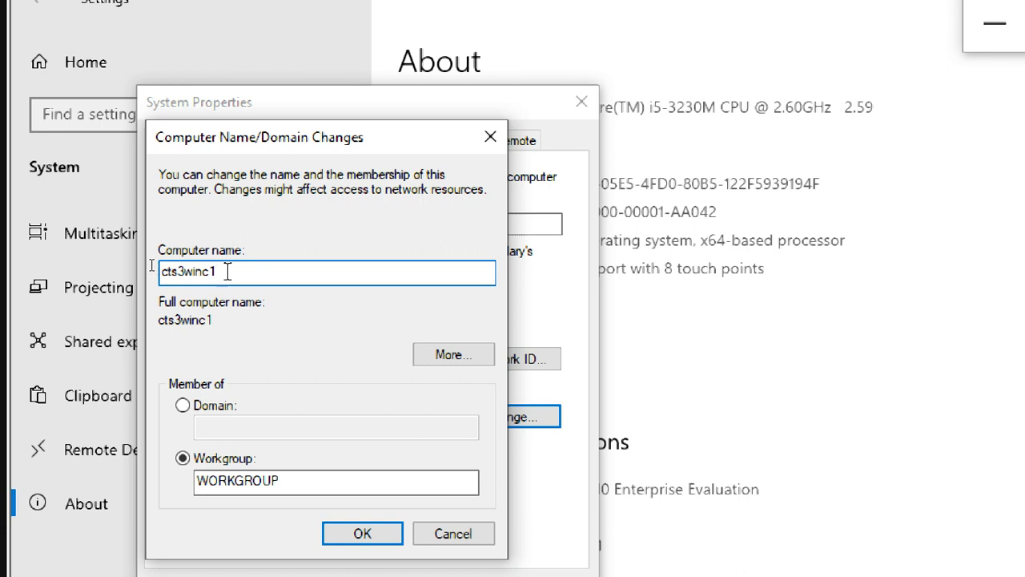
- Highlight the new computer name and compare it with the name of the virtual machine
left_click_drag(227, 272, 152, 270)
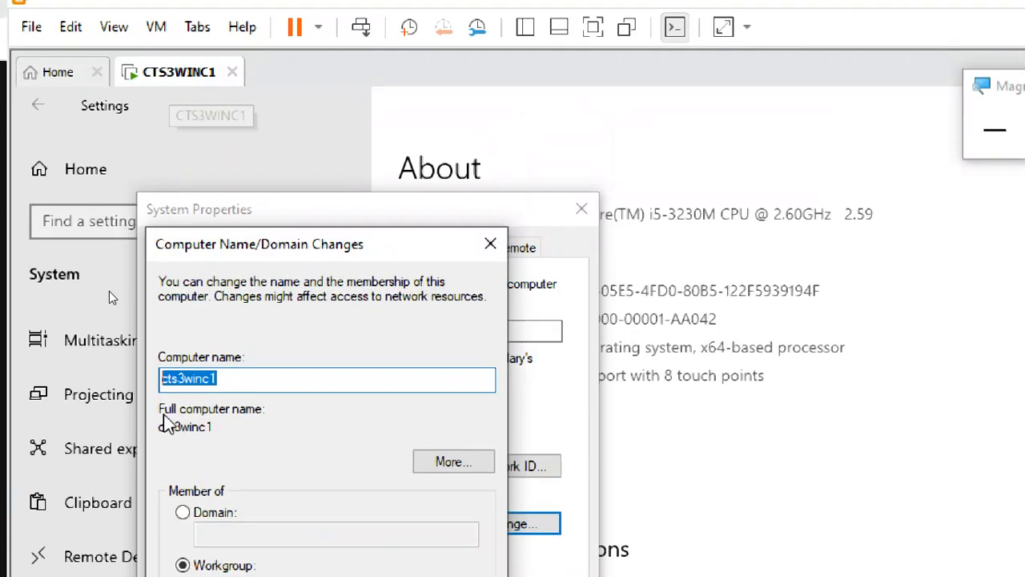
left_click(282, 388)
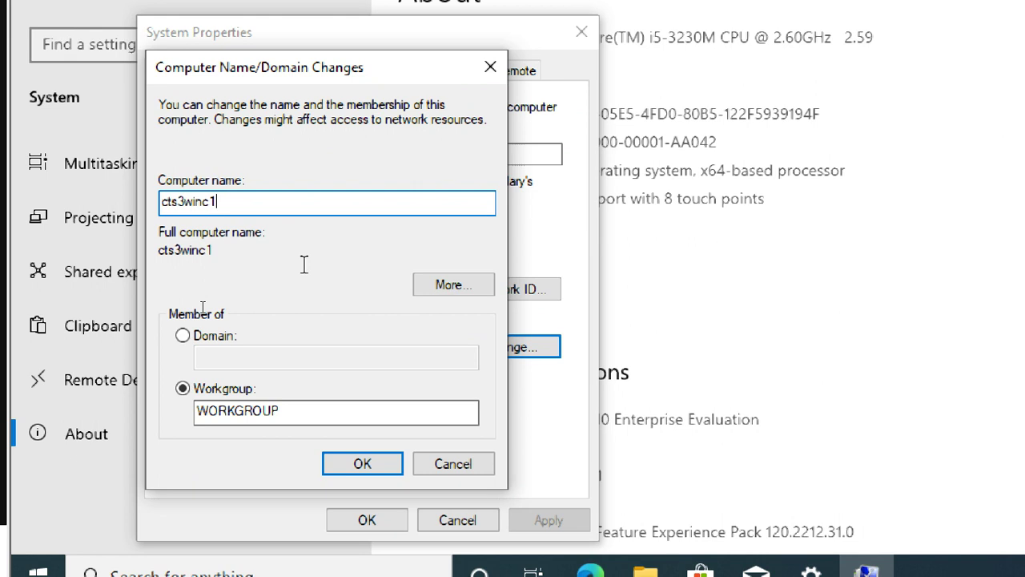
left_click_drag(272, 201, 124, 194)
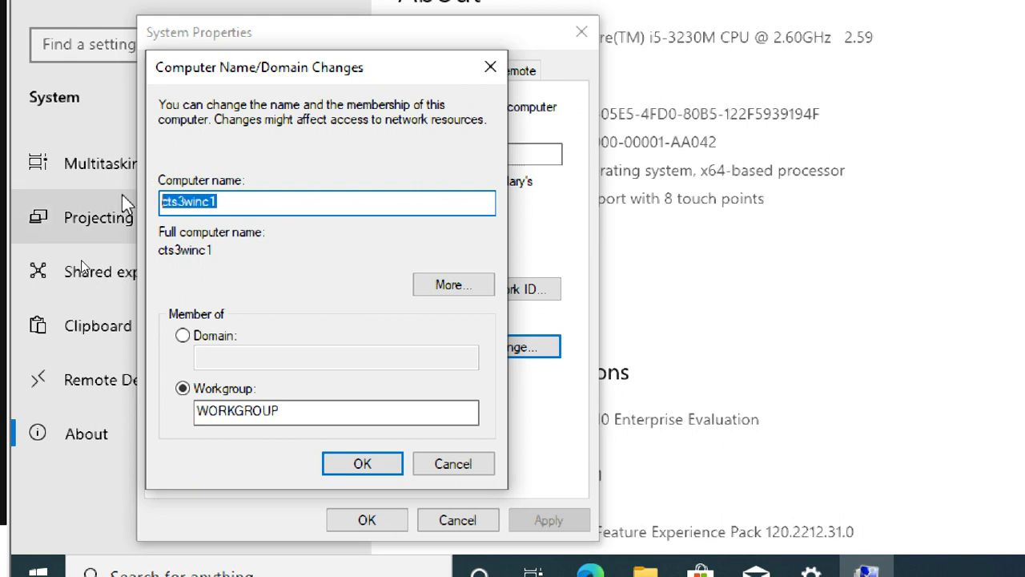
- Try windows 10 x64 as the computer name and erase it again
type("windows 1")
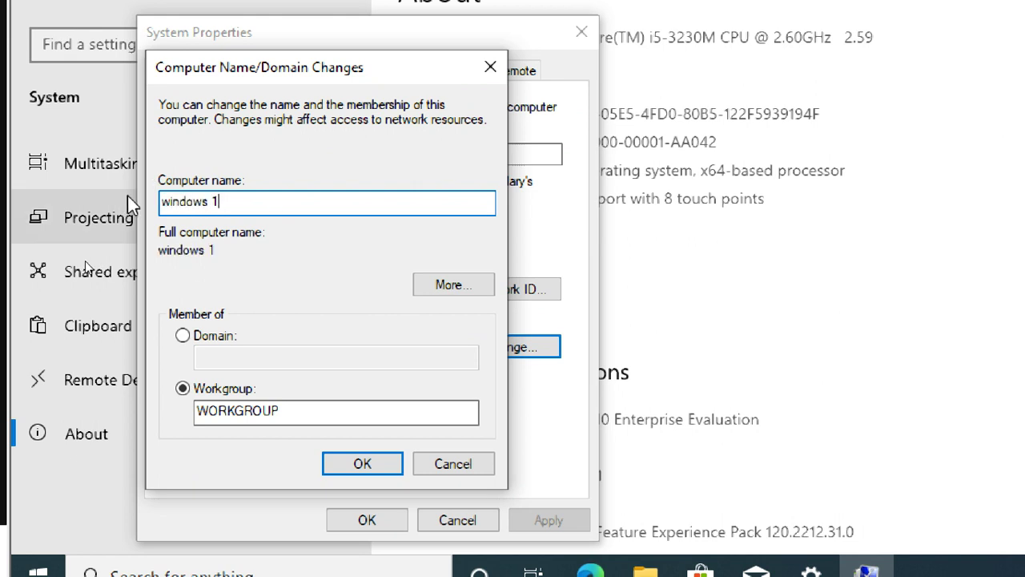
type("0 x64")
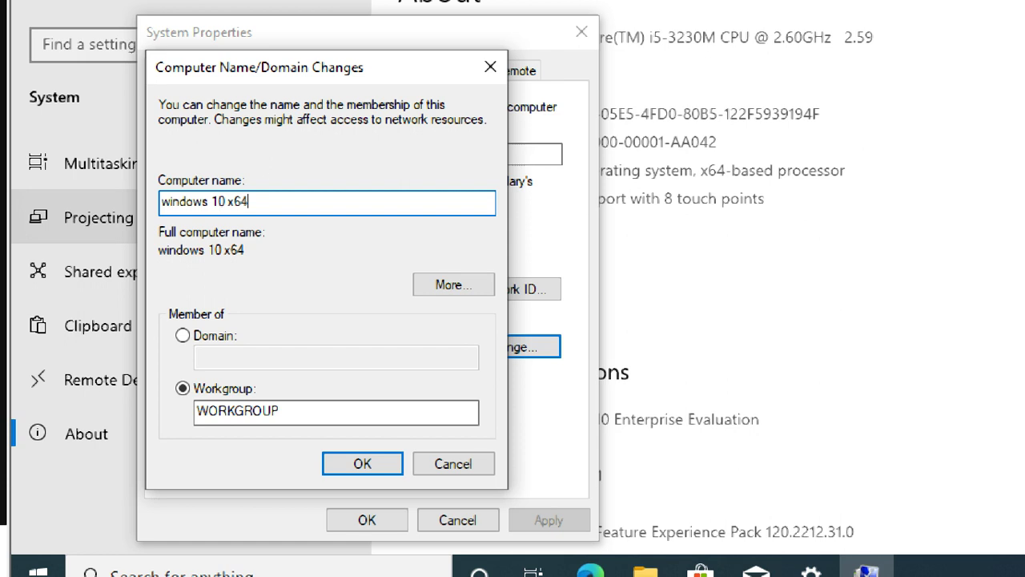
key("BackSpace")
key("BackSpace")
key("BackSpace")
key("BackSpace")
key("BackSpace")
key("BackSpace")
key("BackSpace")
key("BackSpace")
key("BackSpace")
key("BackSpace")
key("BackSpace")
key("BackSpace")
key("BackSpace")
- Set the computer name to cts3winc1, apply the change and restart the virtual machine immediately
type("cts3winc1")
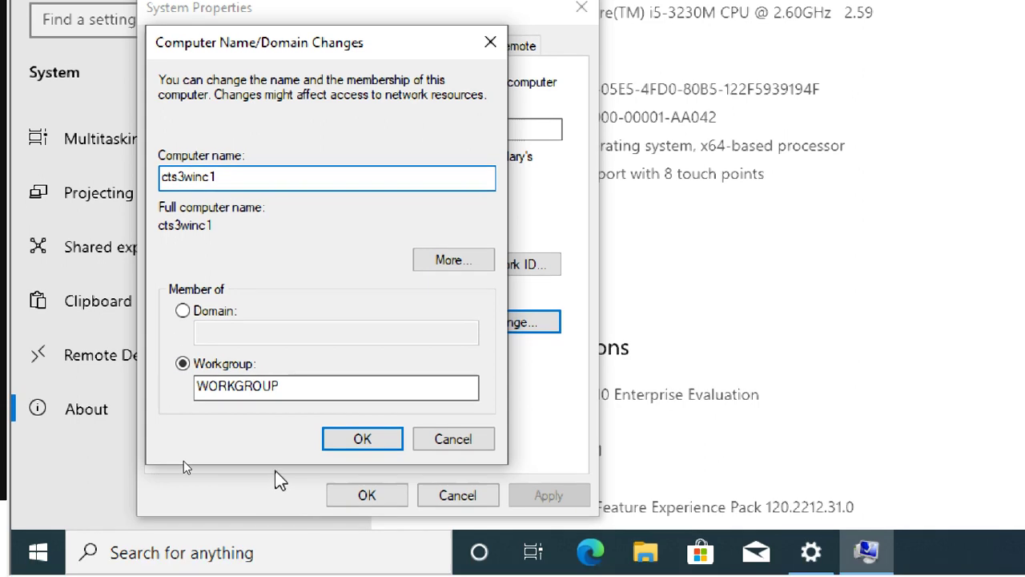
left_click(324, 439)
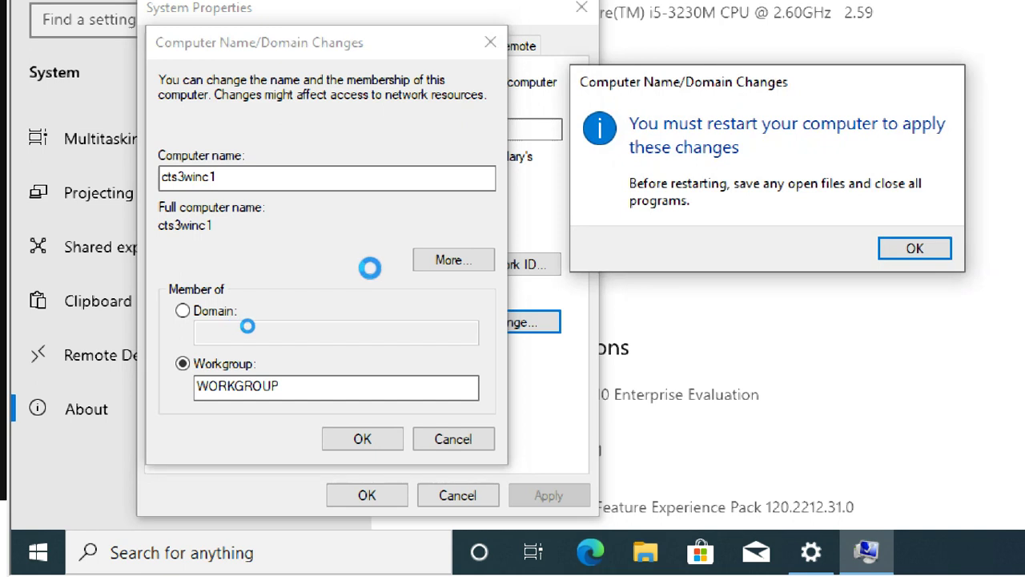
left_click(909, 248)
left_click(346, 498)
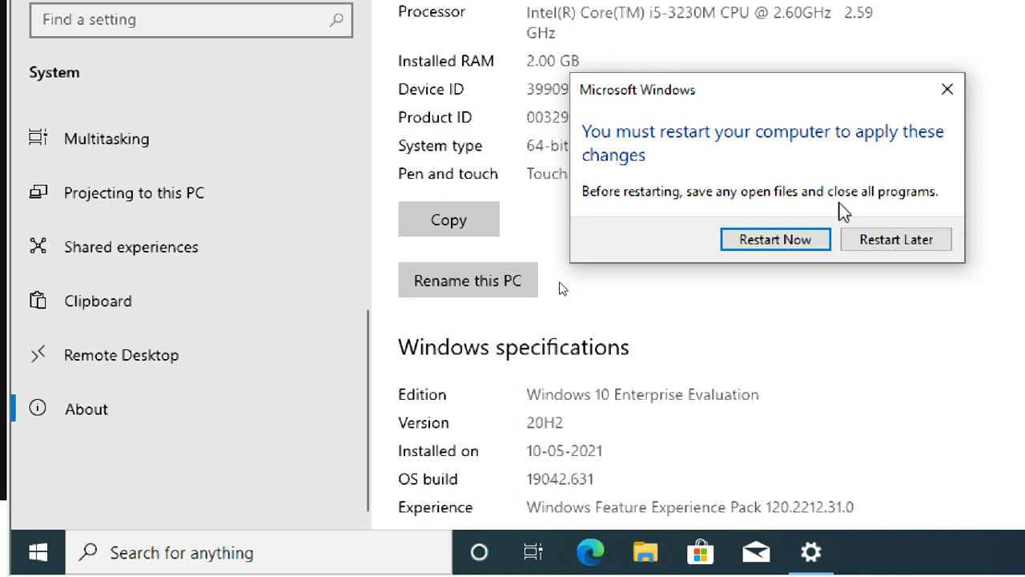
left_click(784, 239)
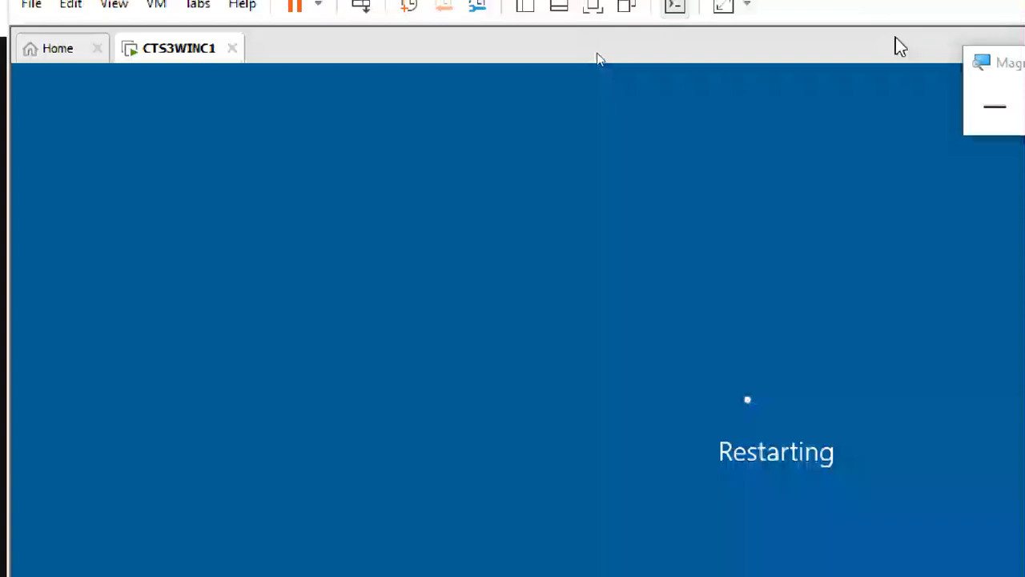
- Return the Magnifier zoom to 100% and move its window out of the way
left_click(974, 110)
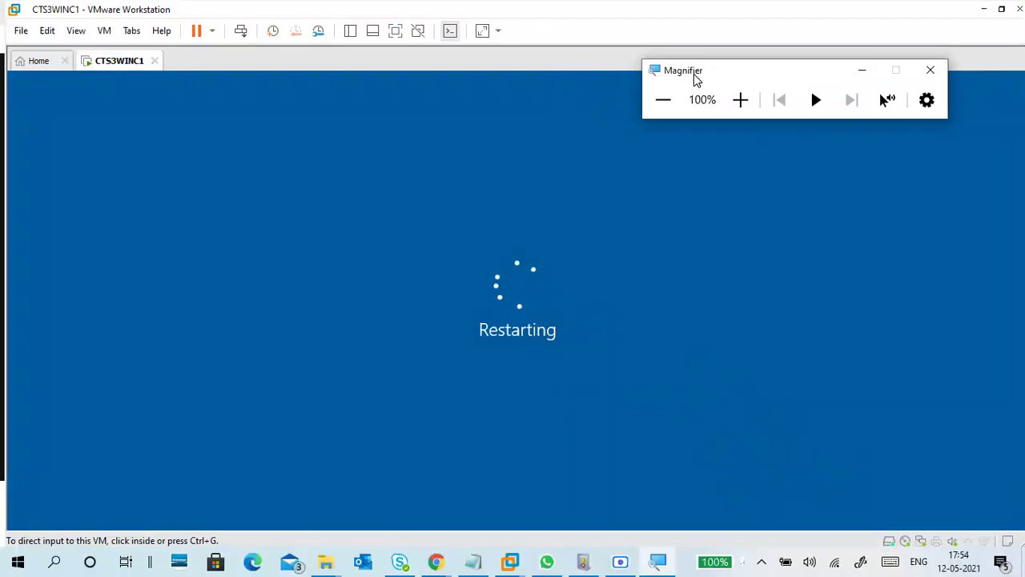
left_click_drag(758, 80, 753, 8)
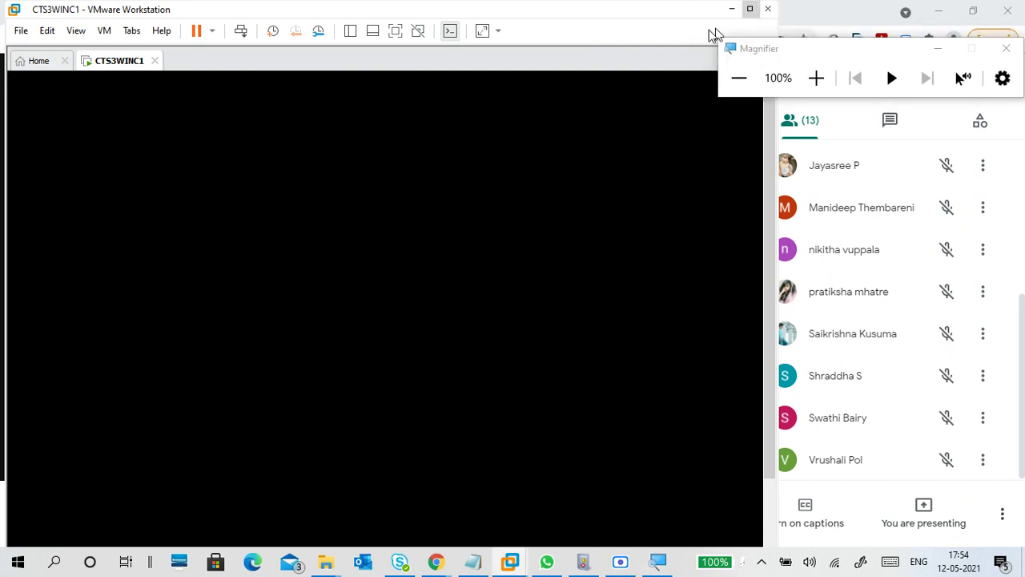
- Switch to the YouTube home page in Chrome and clear the Magnifier window off the account controls
mouse_move(437, 552)
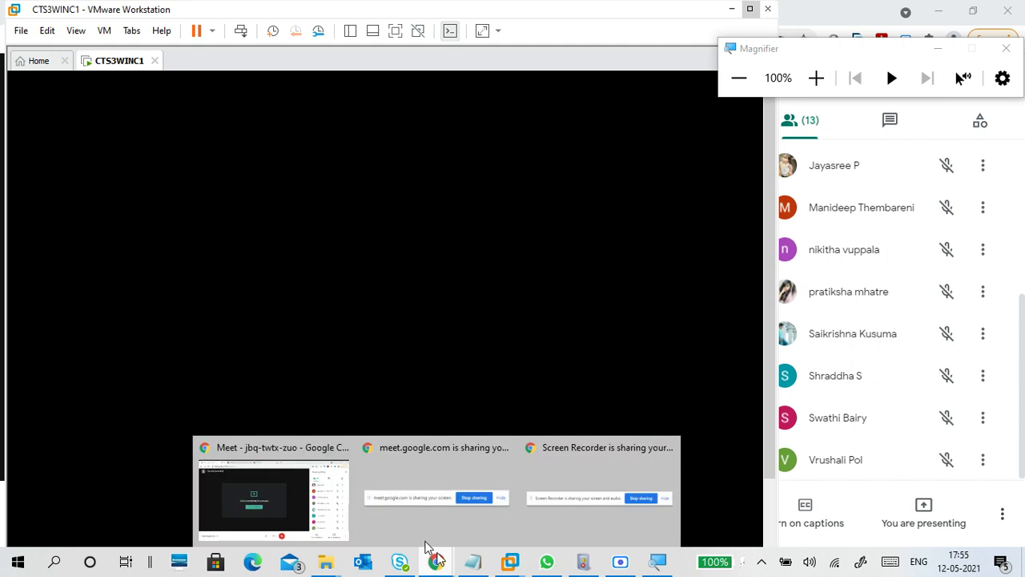
left_click(298, 446)
left_click(297, 8)
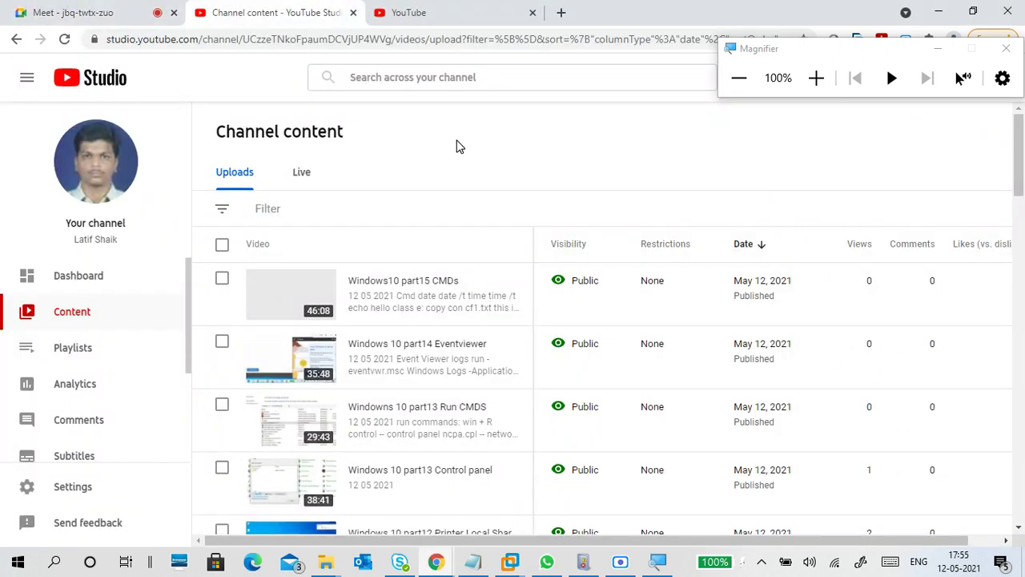
left_click(433, 13)
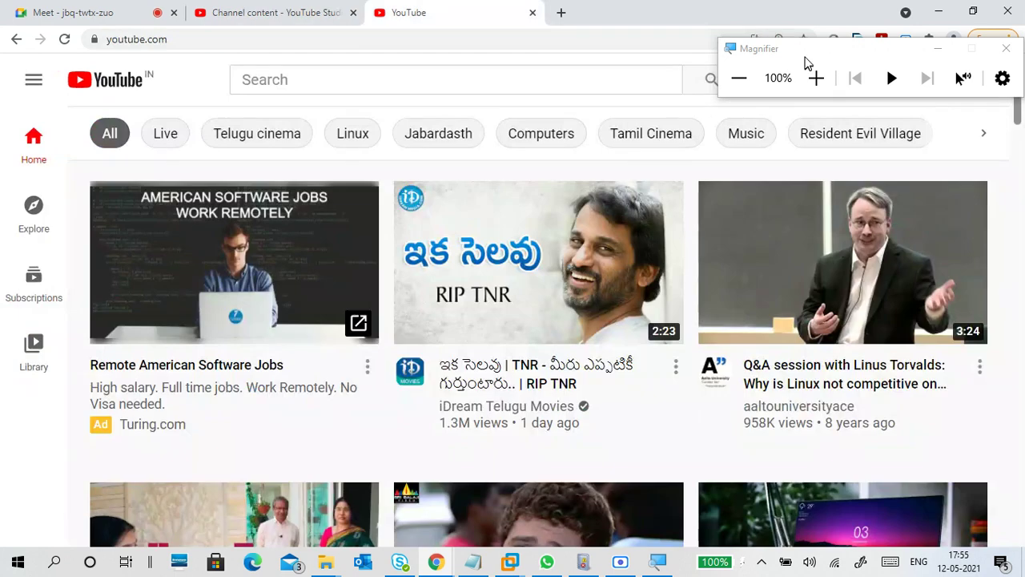
left_click_drag(806, 62, 670, 71)
left_click(868, 64)
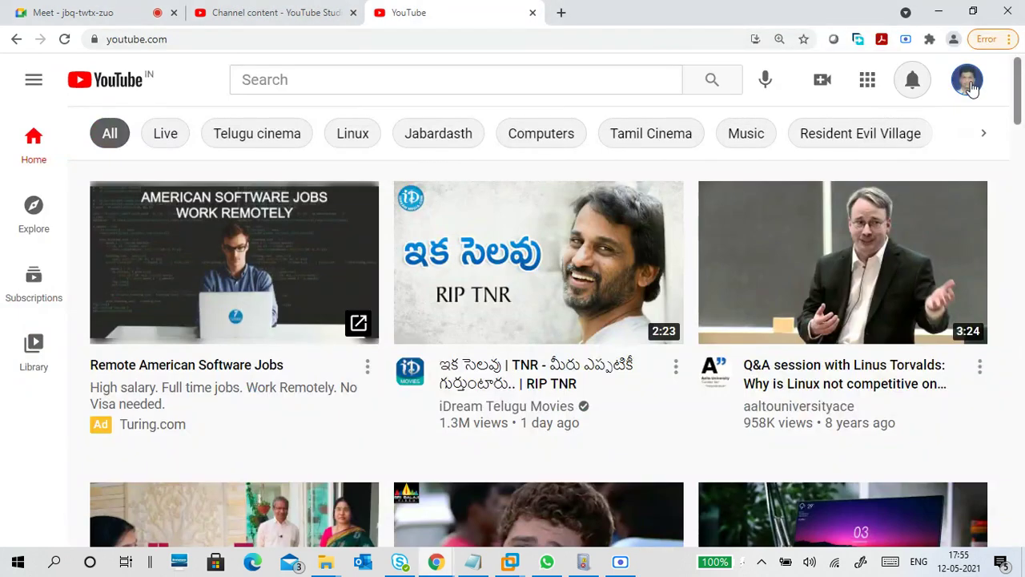
- Open the signed-in account's own YouTube channel and show its list of uploaded videos
left_click(969, 84)
left_click(811, 188)
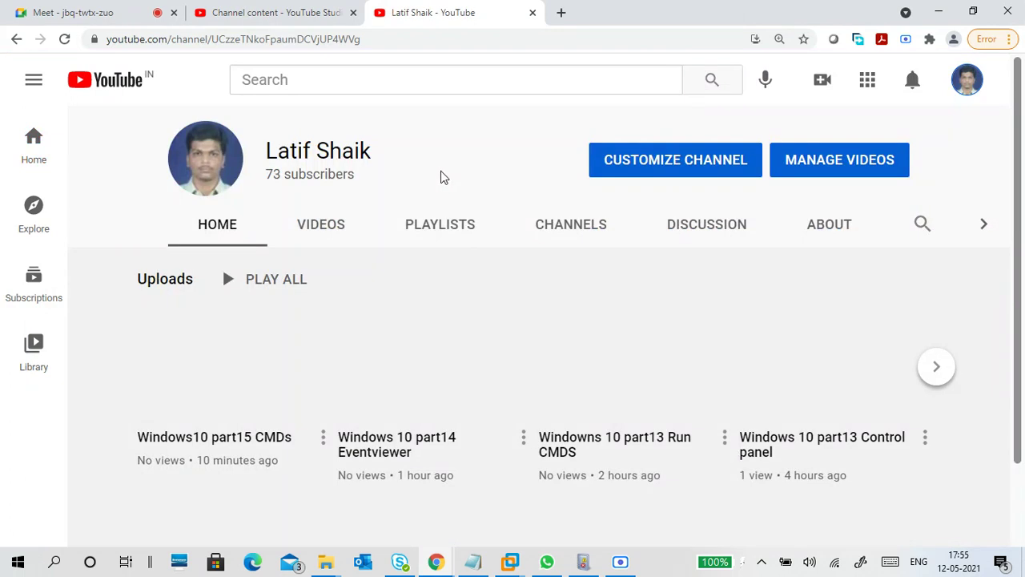
left_click(353, 228)
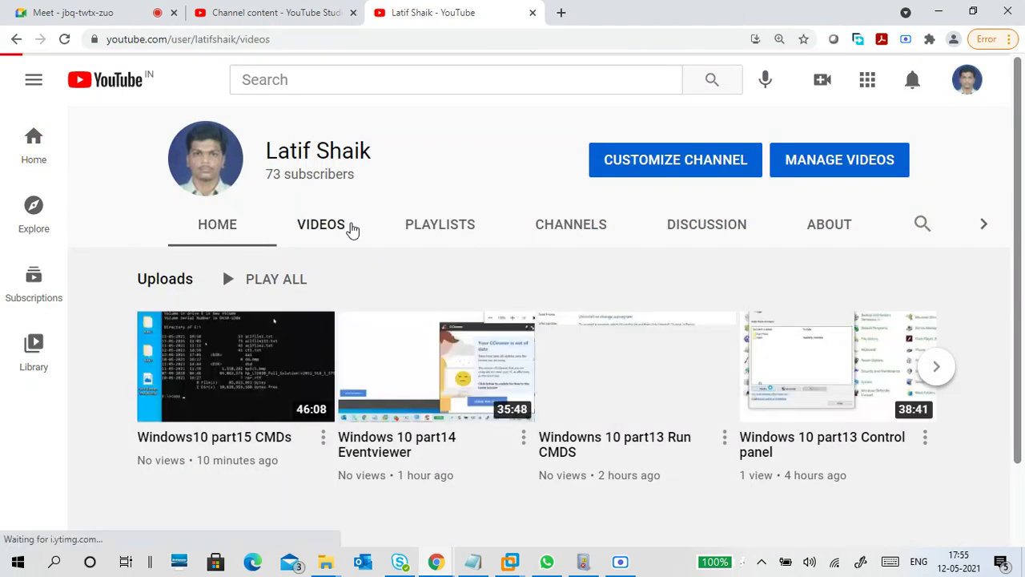
- Look through the channel's uploaded videos back to the older Windows Server 2016 installation and Windows 10 recordings
scroll(366, 230, "down", 5)
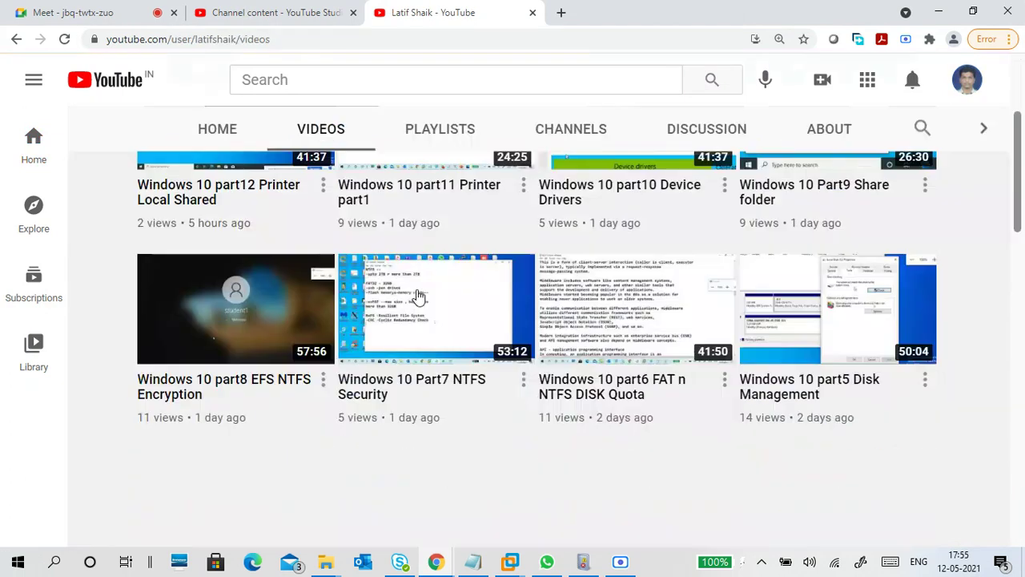
scroll(449, 382, "down", 15)
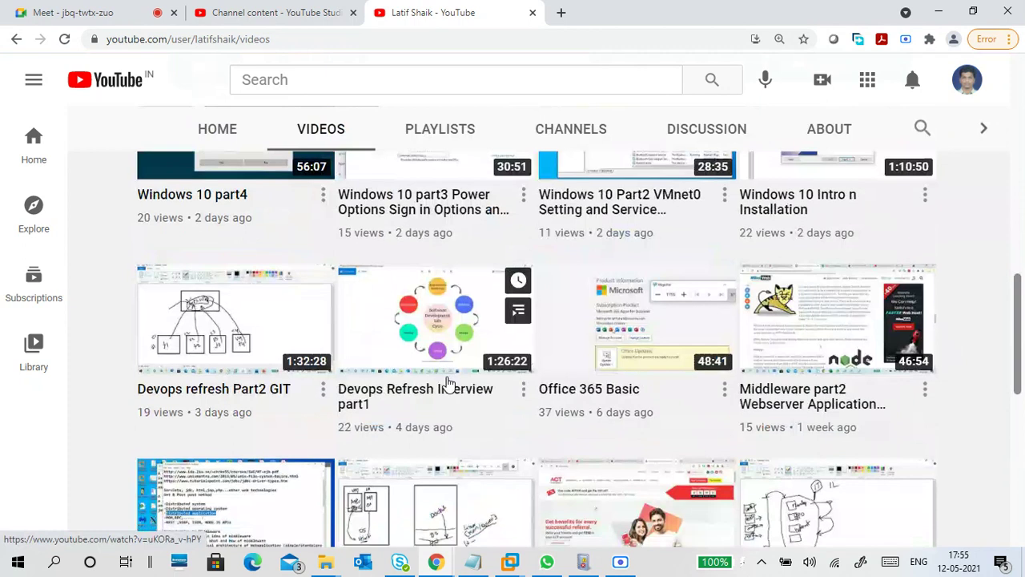
scroll(446, 373, "down", 1)
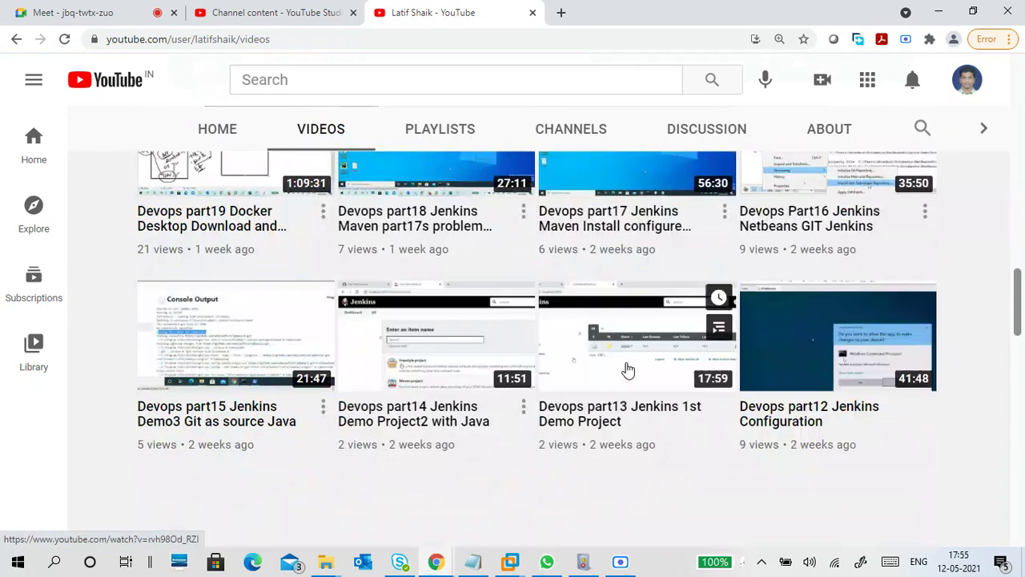
scroll(542, 409, "down", 12)
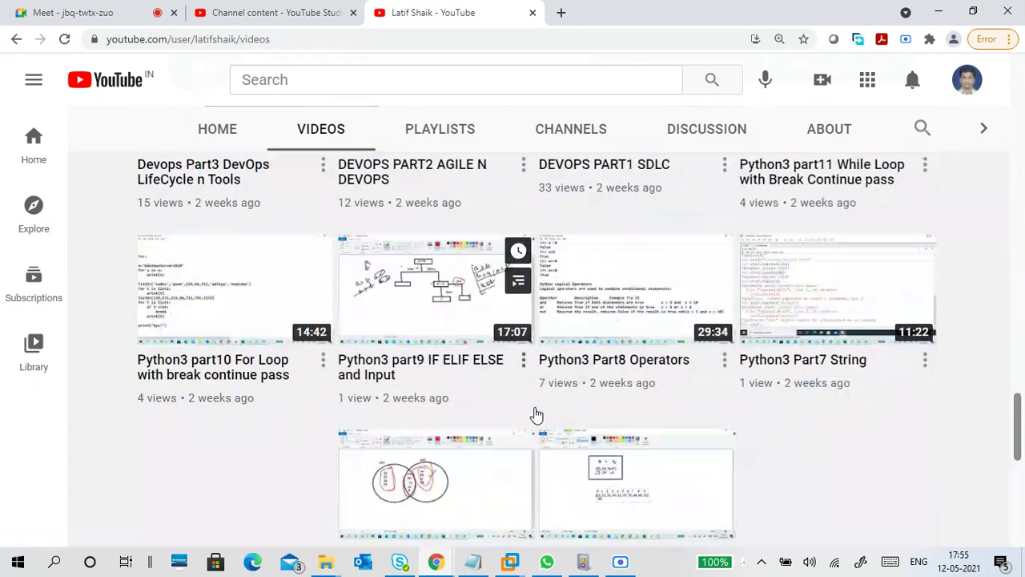
scroll(513, 429, "down", 5)
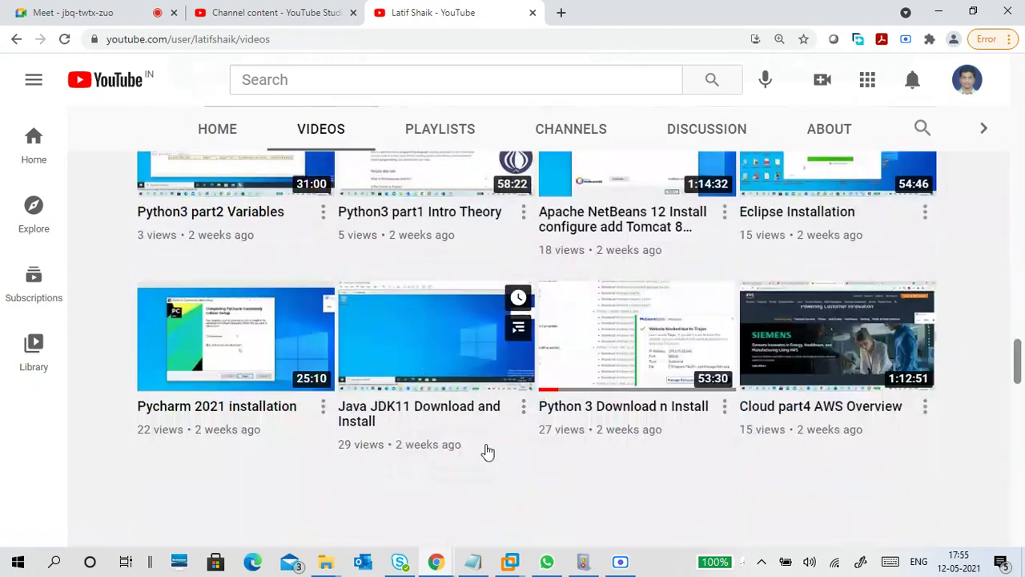
scroll(489, 452, "down", 10)
scroll(488, 454, "down", 6)
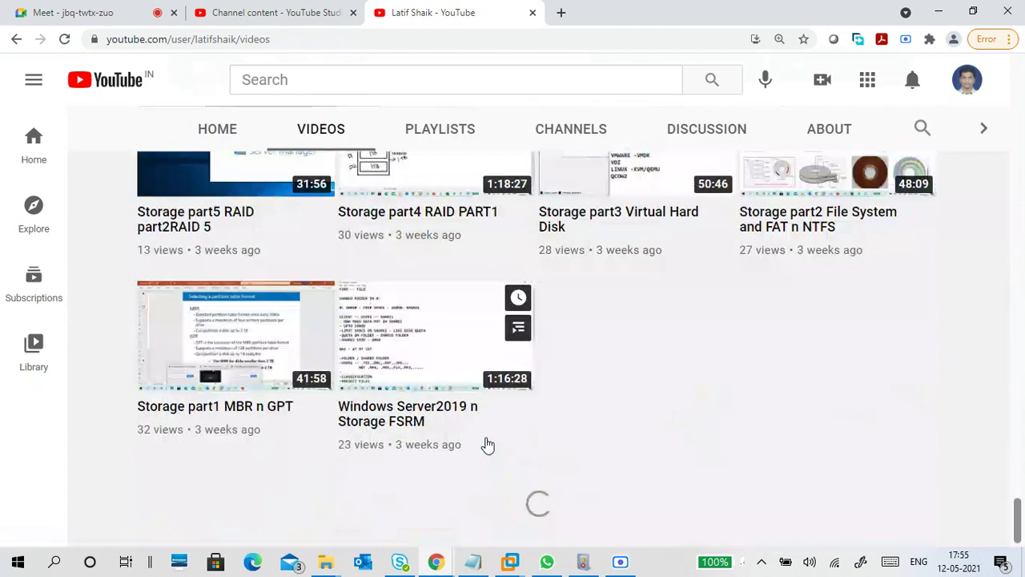
scroll(487, 449, "down", 6)
scroll(487, 445, "down", 10)
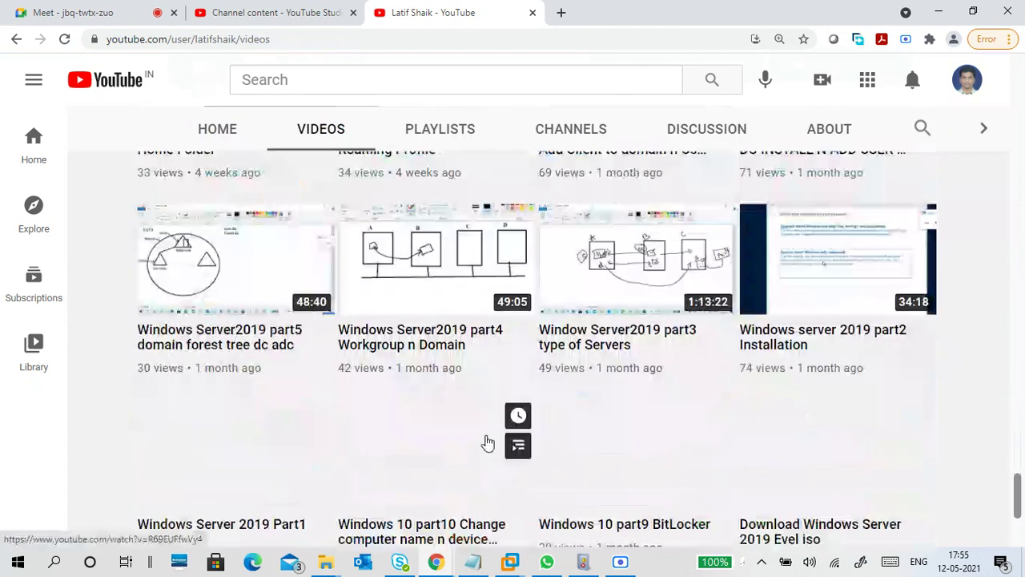
scroll(487, 445, "down", 10)
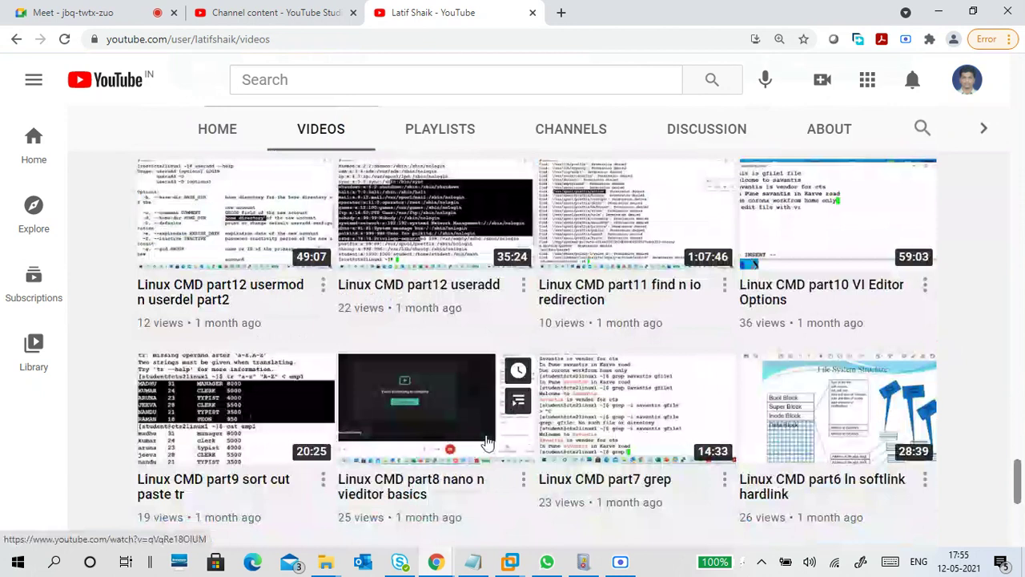
scroll(487, 445, "down", 8)
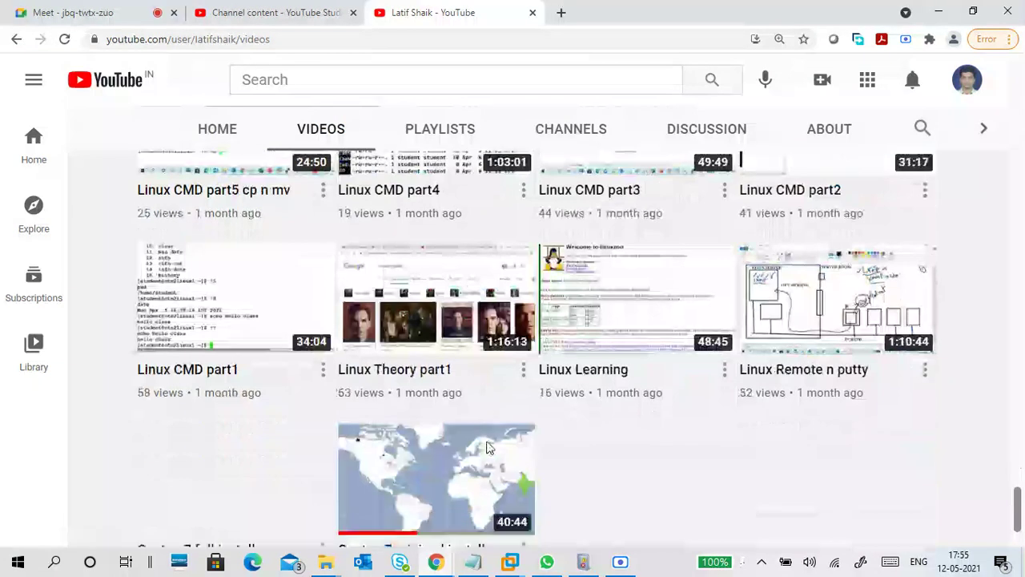
scroll(489, 446, "down", 10)
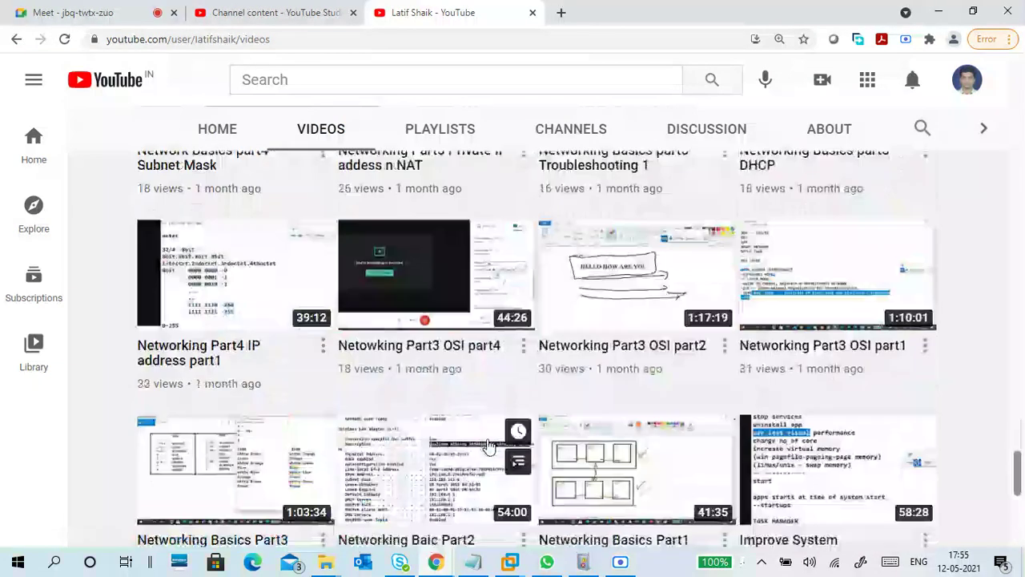
scroll(490, 445, "down", 8)
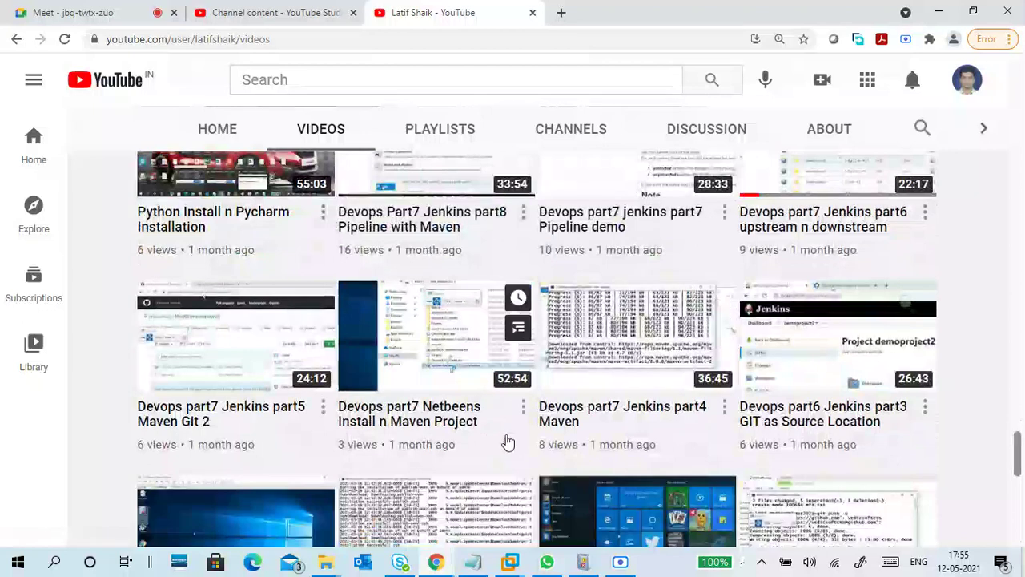
scroll(506, 442, "down", 5)
scroll(506, 442, "down", 10)
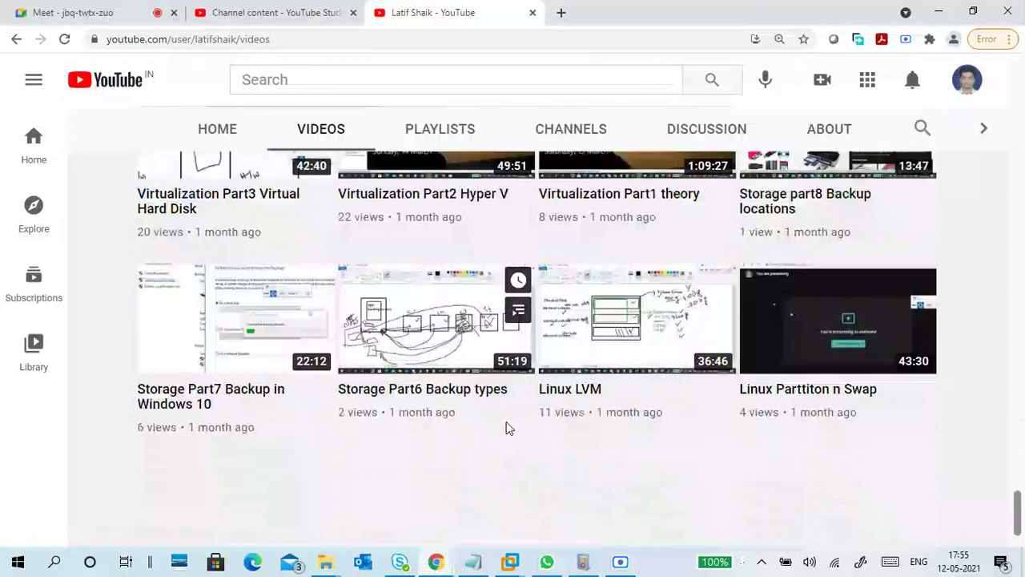
scroll(505, 426, "down", 10)
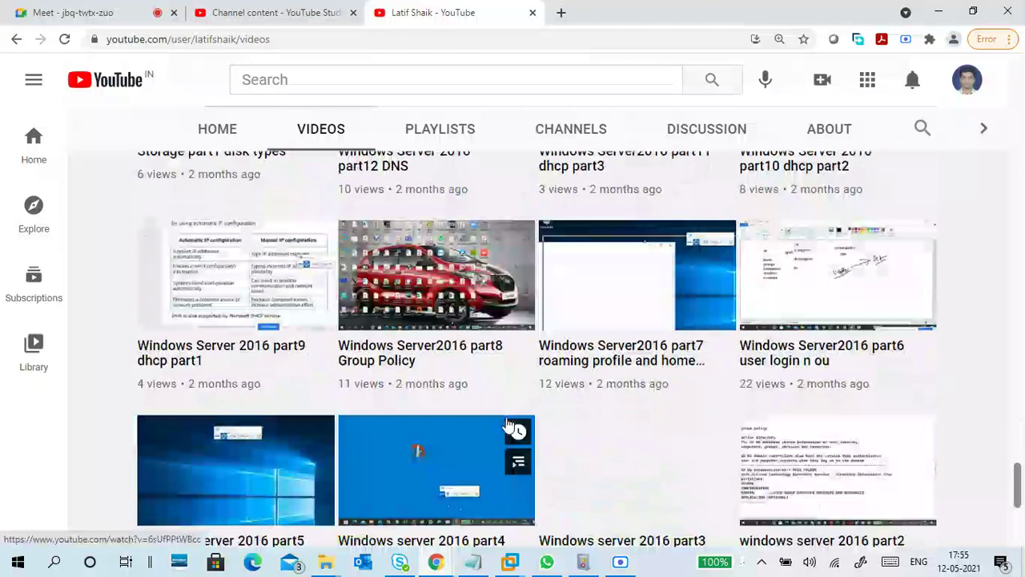
scroll(507, 417, "down", 4)
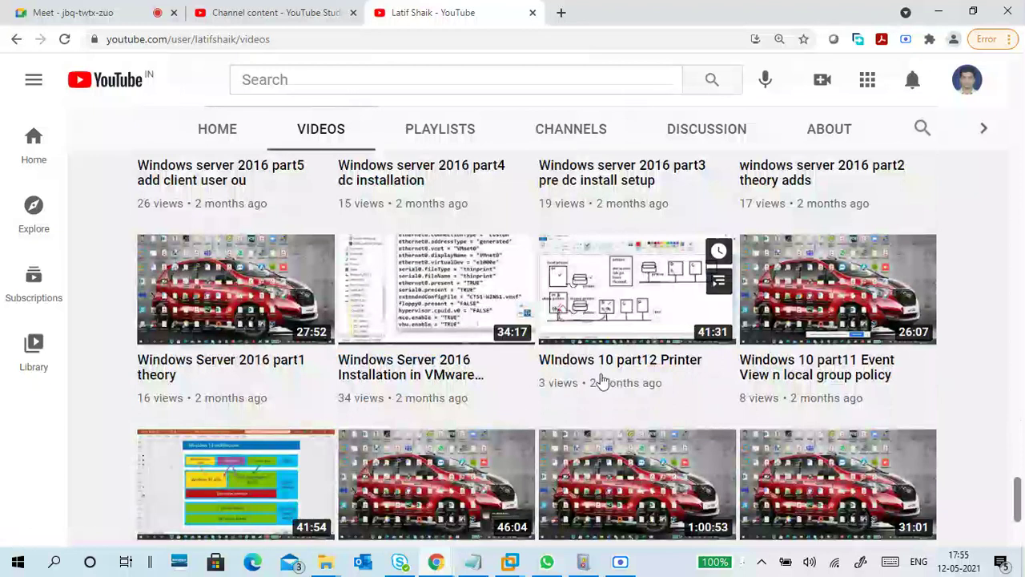
mouse_move(441, 378)
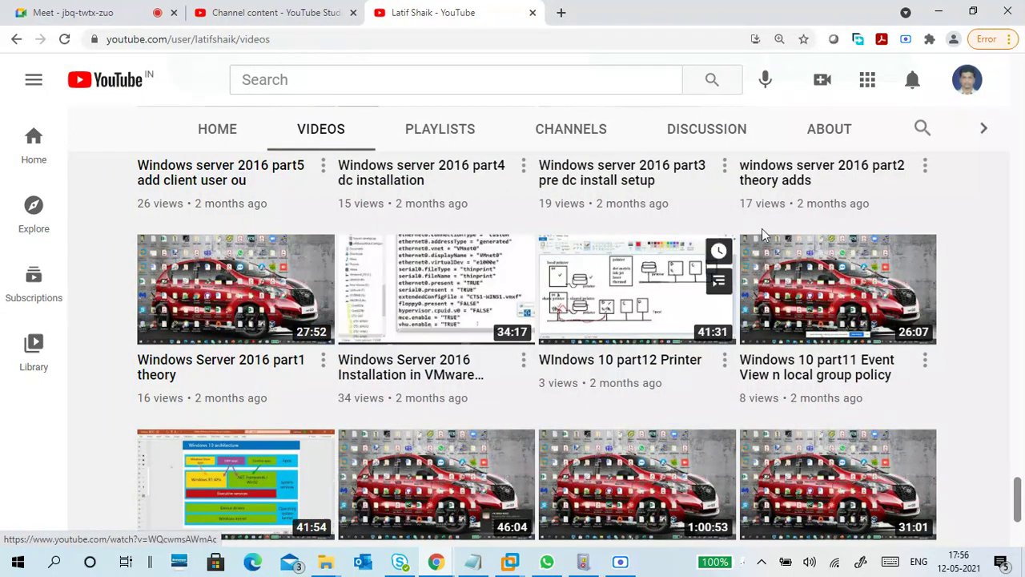
mouse_move(432, 296)
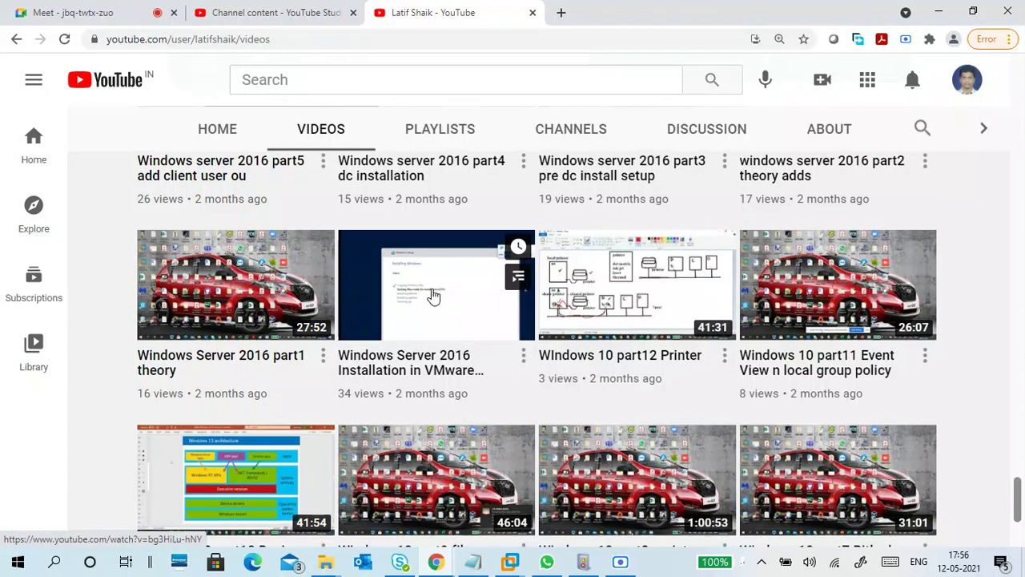
scroll(432, 296, "down", 3)
scroll(451, 264, "up", 3)
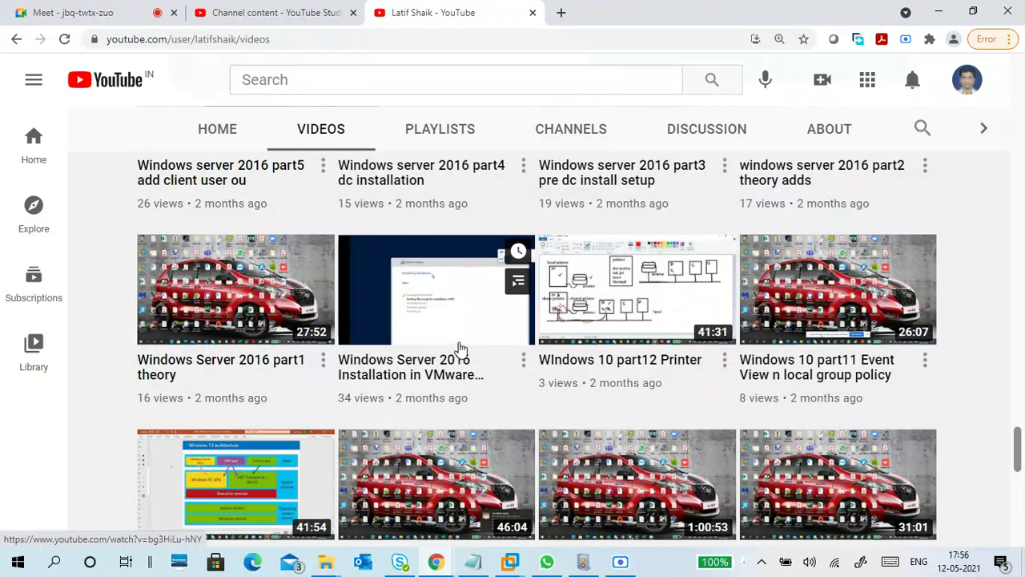
- Open the "Windows Server 2016 Installation in VMware Workstation" video from the channel's uploads and copy its address
left_click(284, 12)
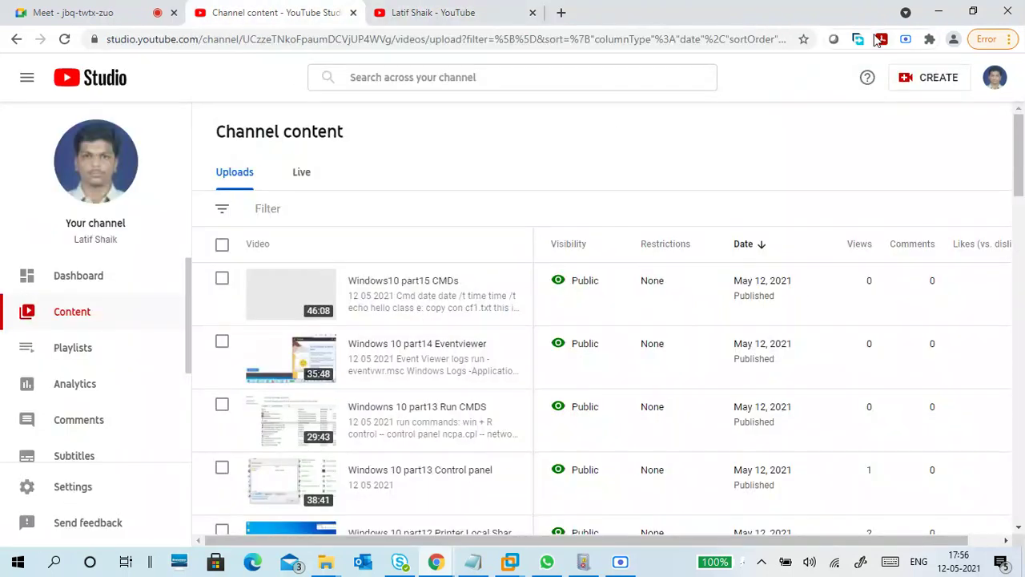
left_click(431, 13)
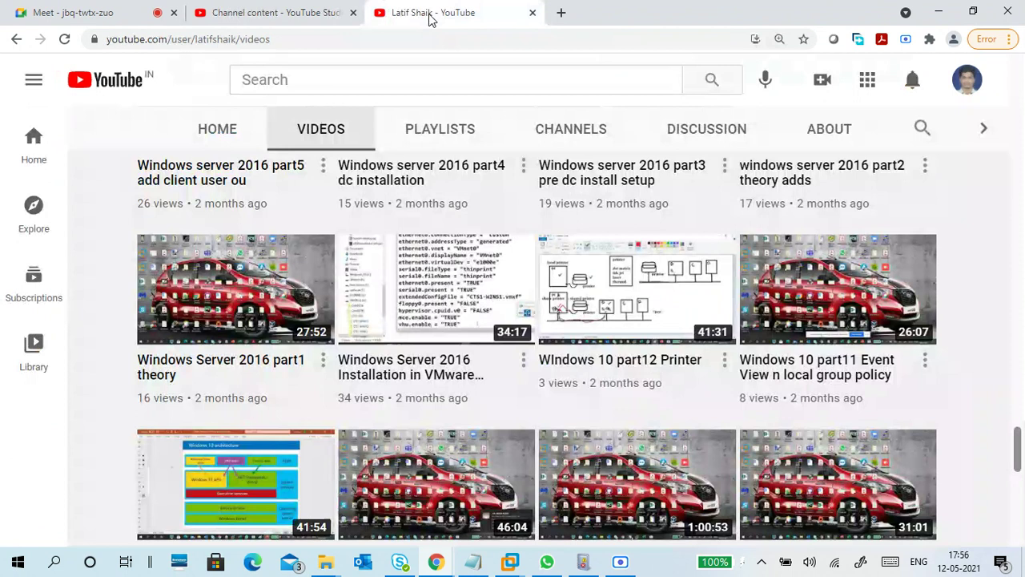
left_click(523, 361)
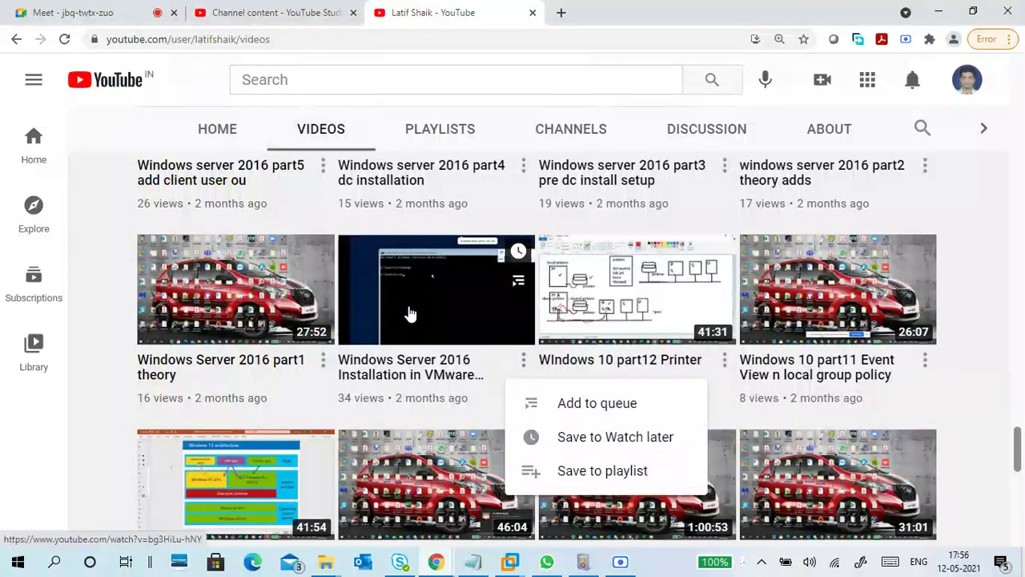
right_click(410, 313)
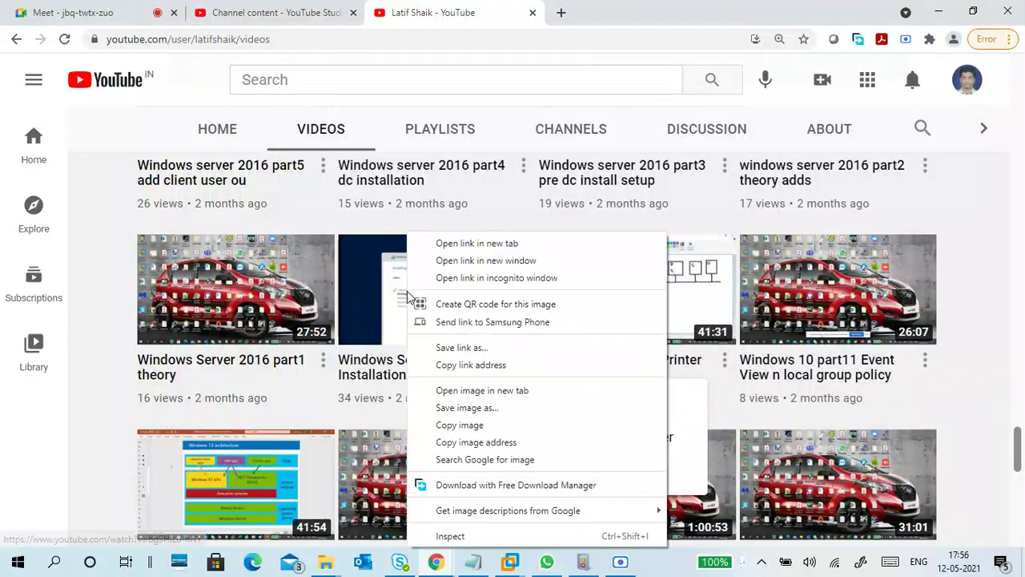
left_click(392, 373)
left_click(390, 375)
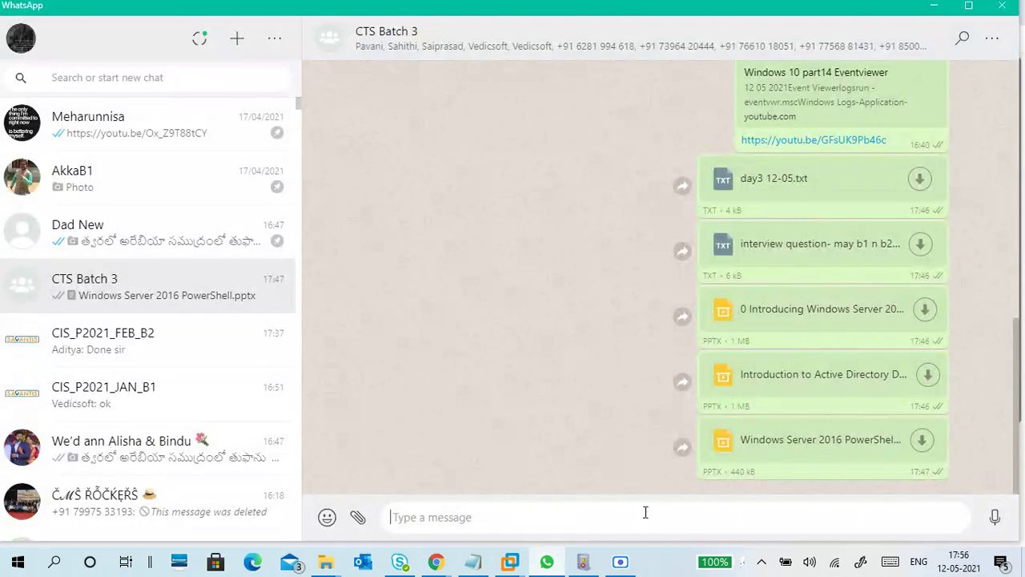
type("https://www.youtube.com/watch?v=bg3HiLu-hNY")
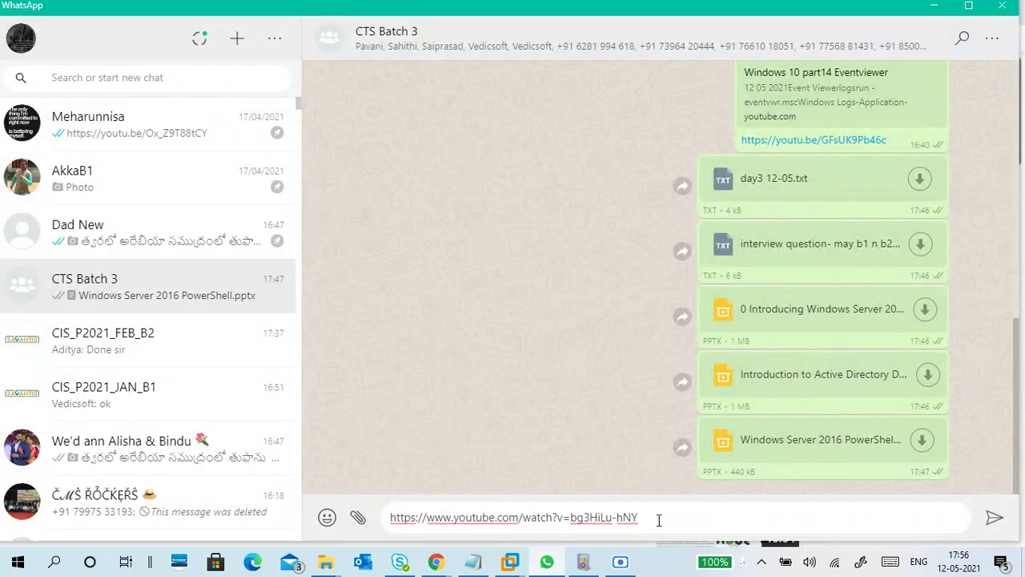
key("Return")
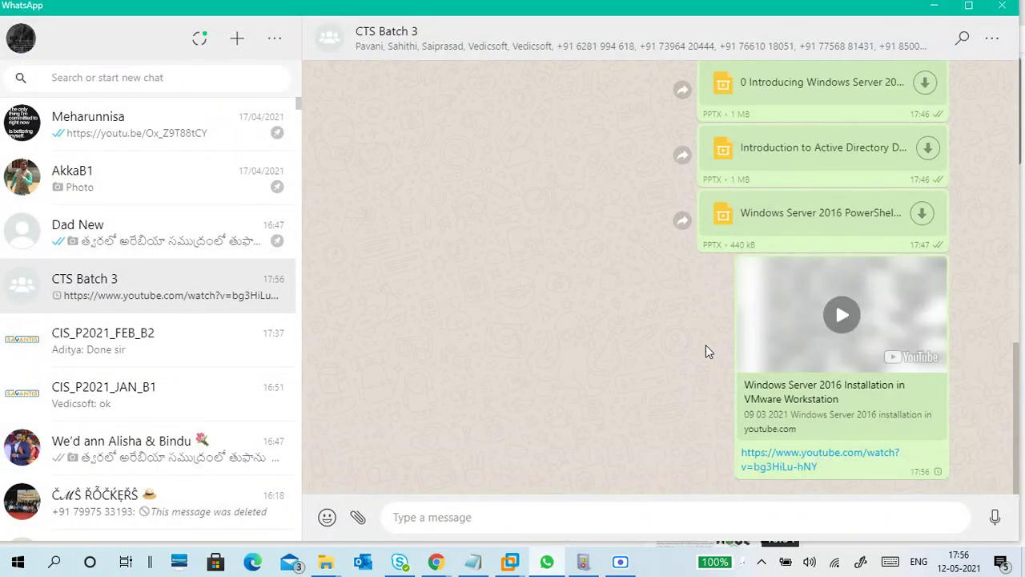
left_click(948, 18)
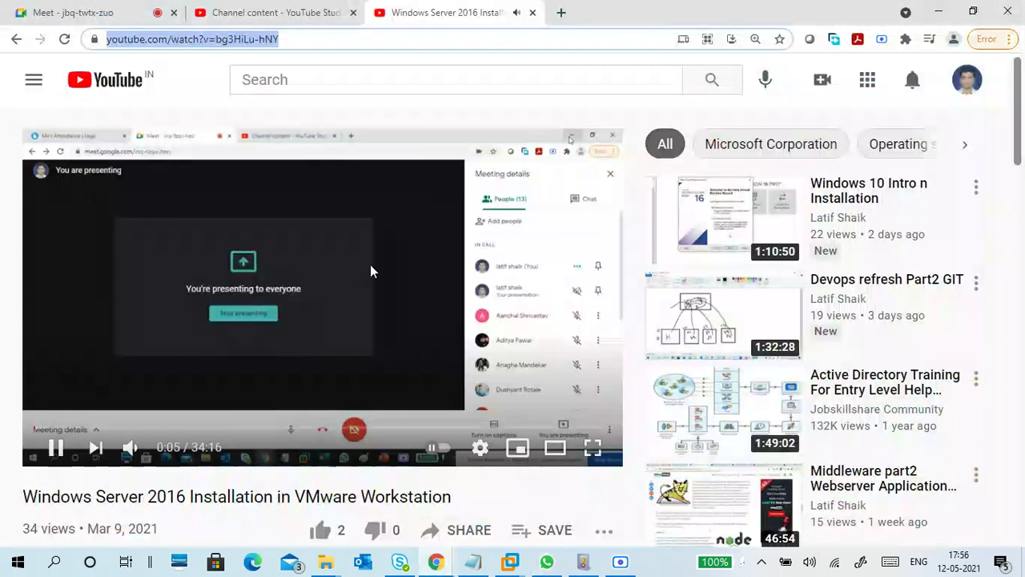
left_click(365, 266)
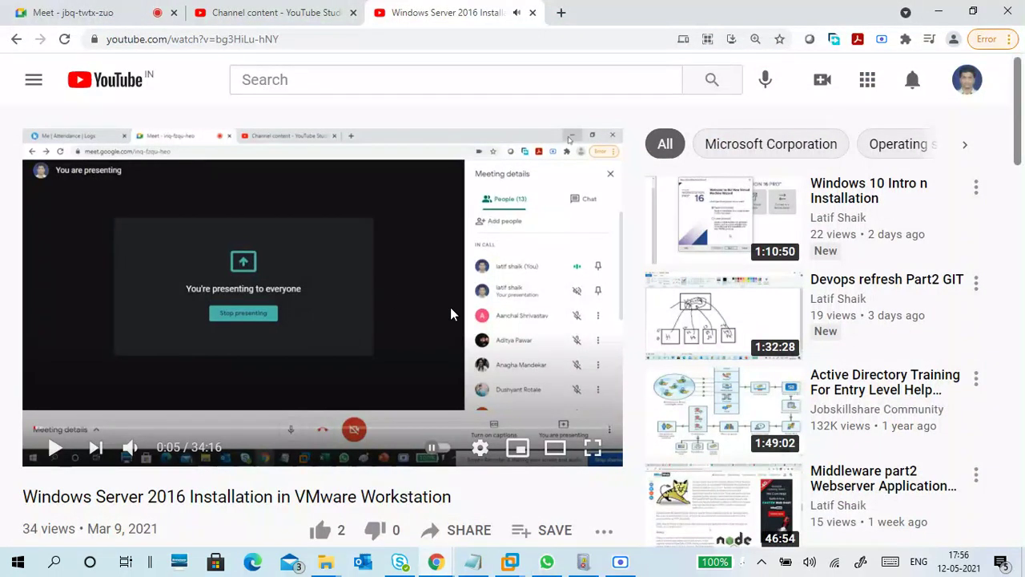
left_click(320, 13)
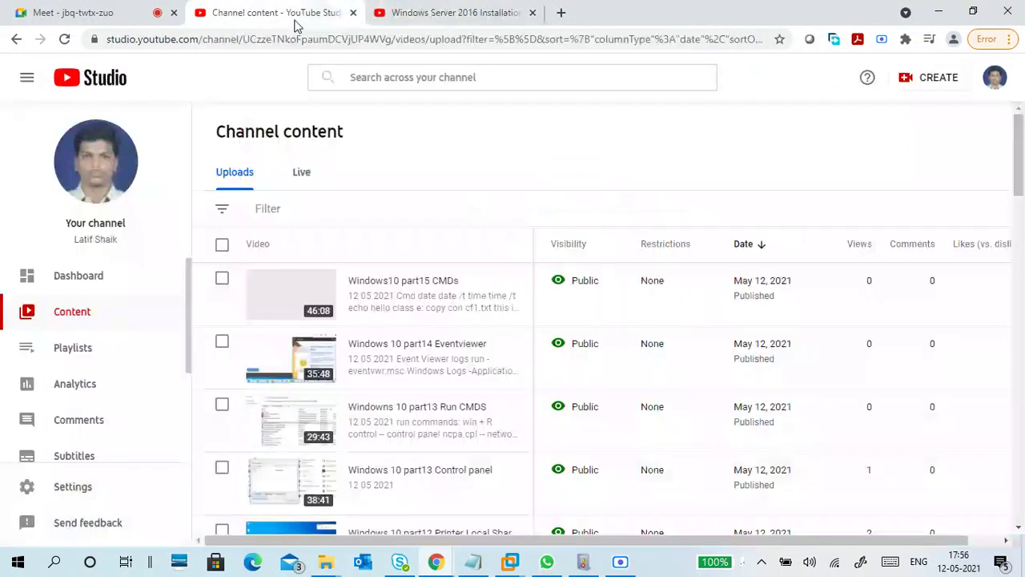
- Switch to the CTS3WINC1 virtual machine in VMware Workstation and sign in as student1 with the account password
mouse_move(510, 561)
left_click(545, 478)
left_click(523, 411)
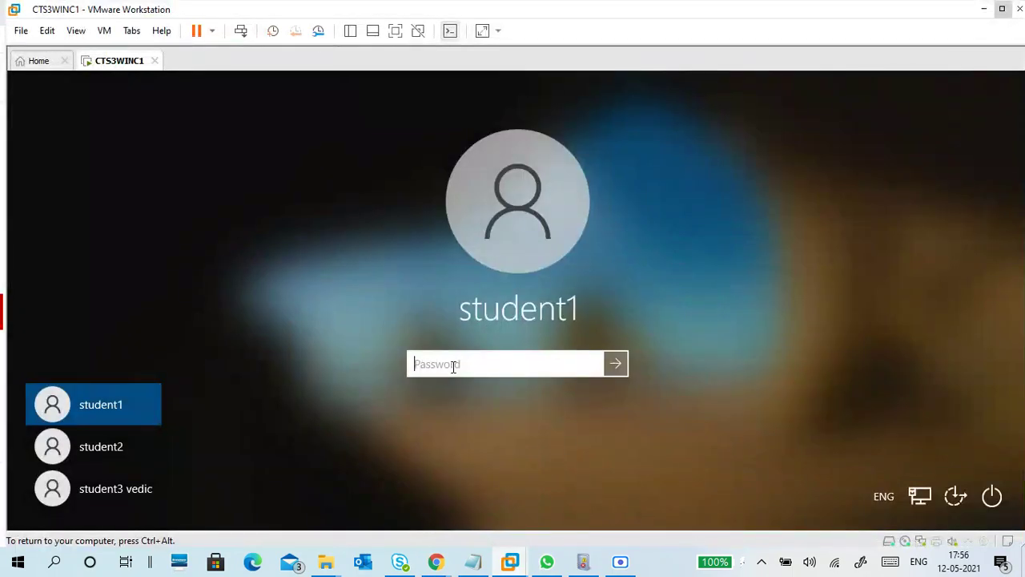
type("•••••••••")
key("Return")
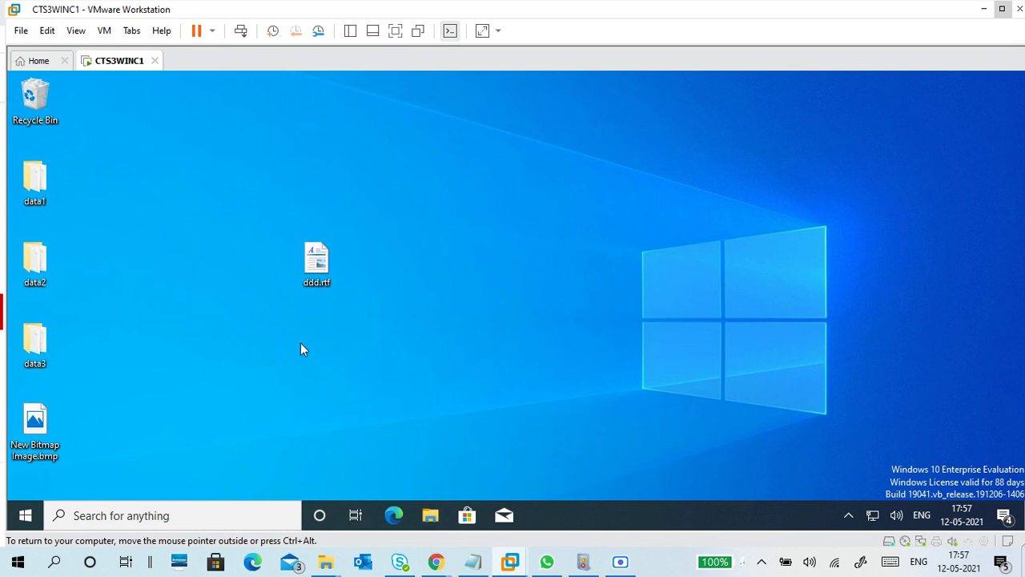
- Check the device name on the About page of the virtual machine's Settings, and close Settings
key("super")
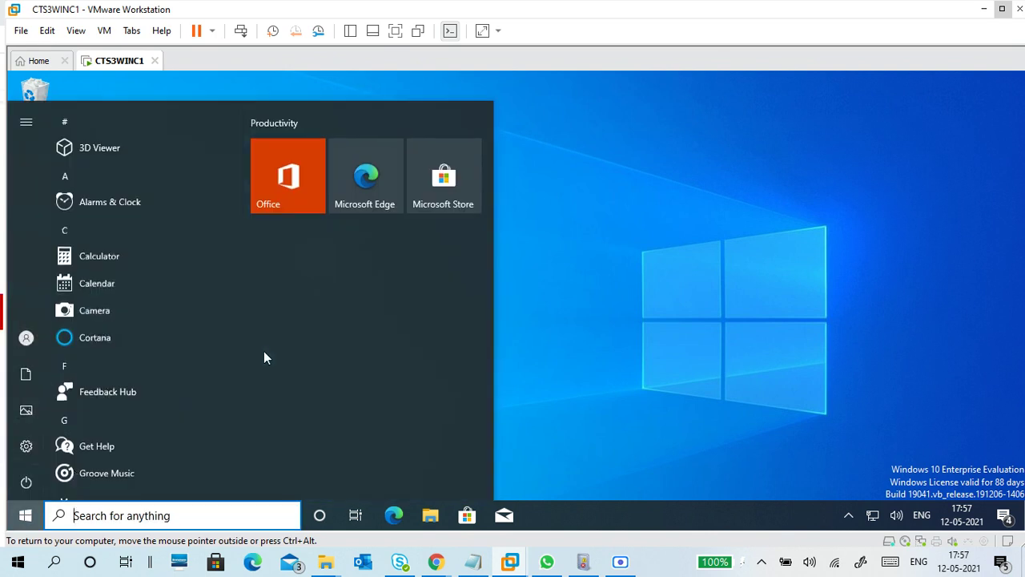
left_click(26, 447)
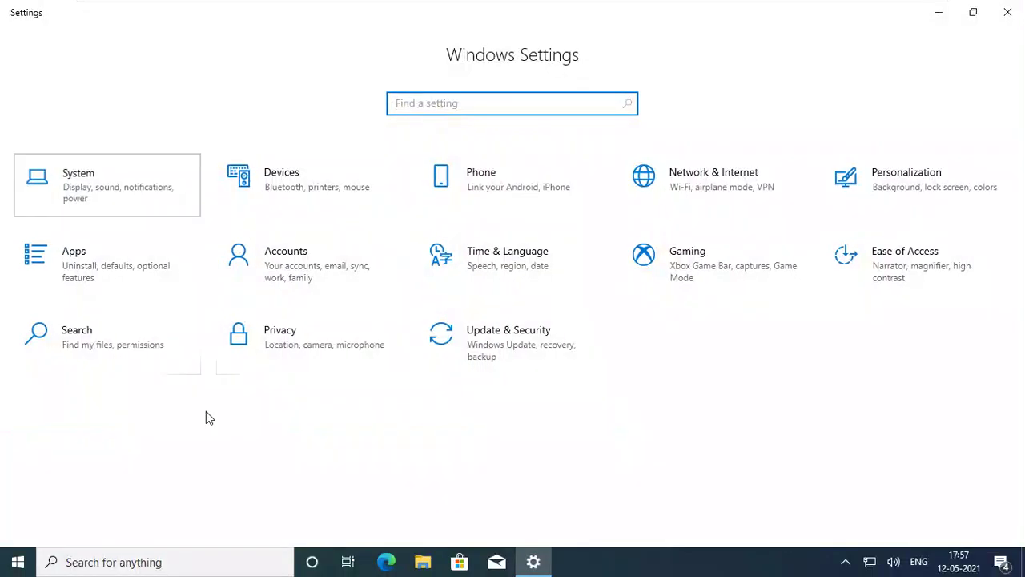
left_click(125, 201)
scroll(123, 477, "down", 3)
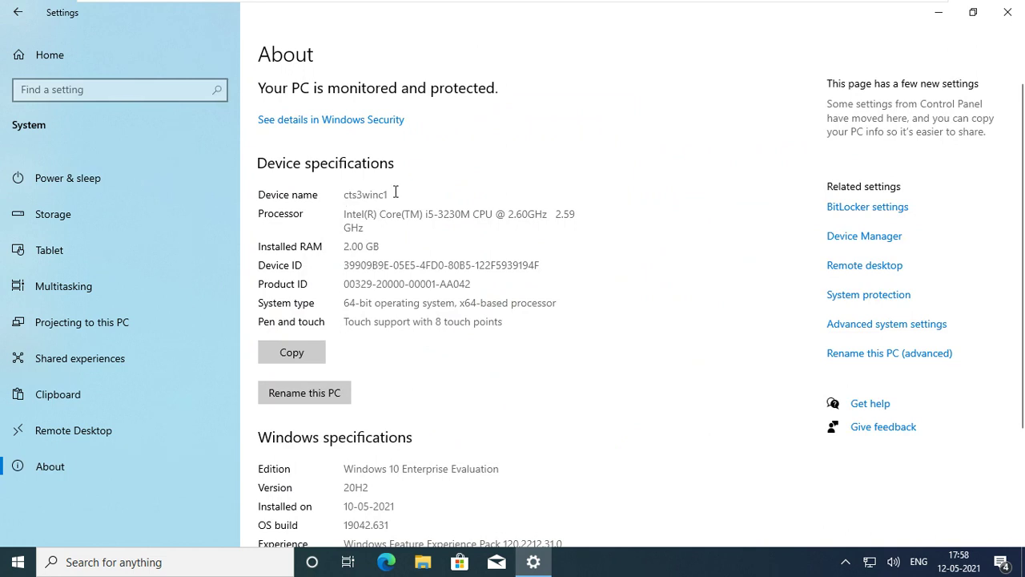
left_click_drag(398, 192, 349, 191)
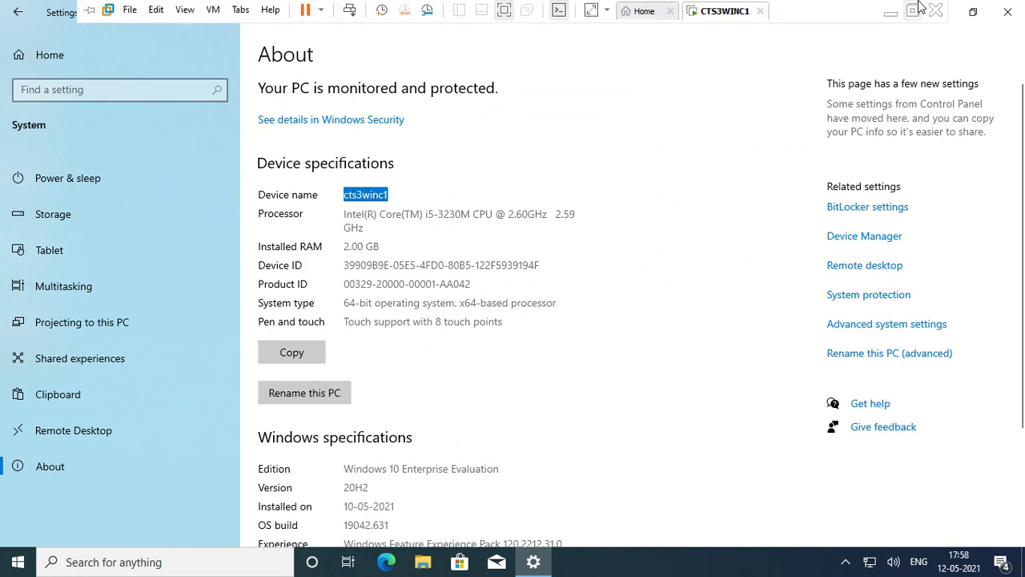
left_click(911, 8)
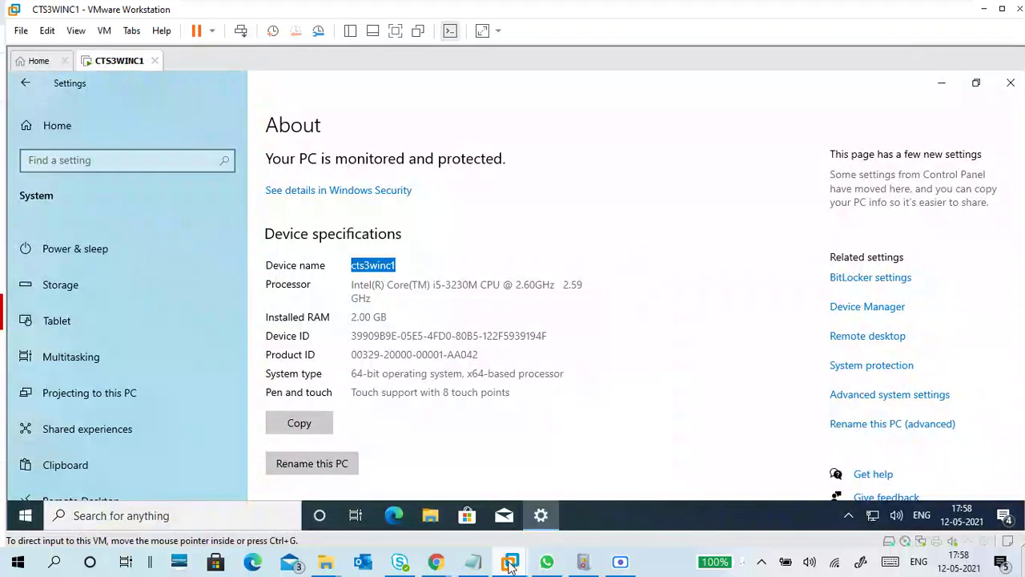
left_click_drag(400, 272, 351, 271)
left_click(471, 280)
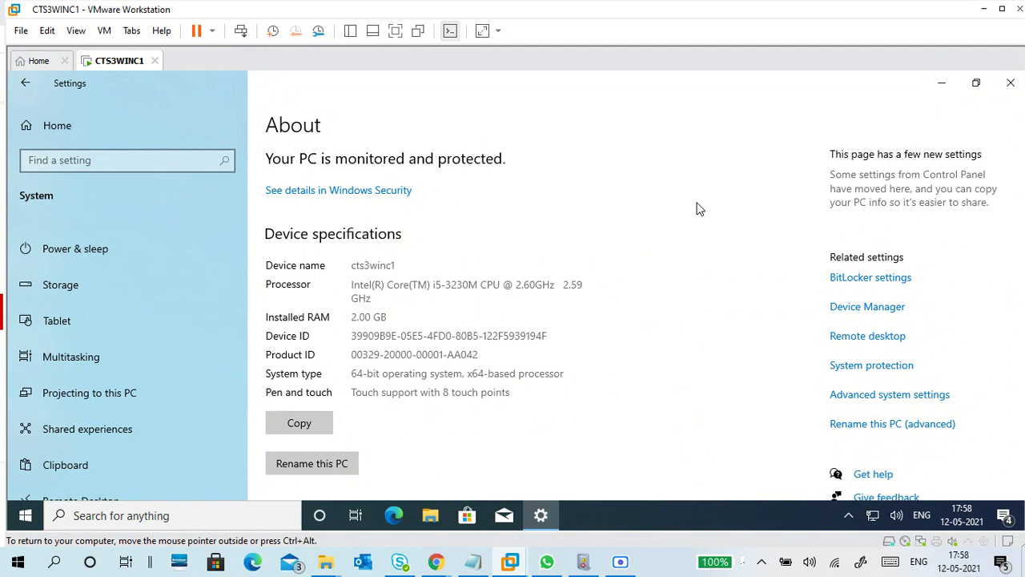
left_click(1008, 83)
- Open a Command Prompt in the virtual machine by running cmd
key("super+r")
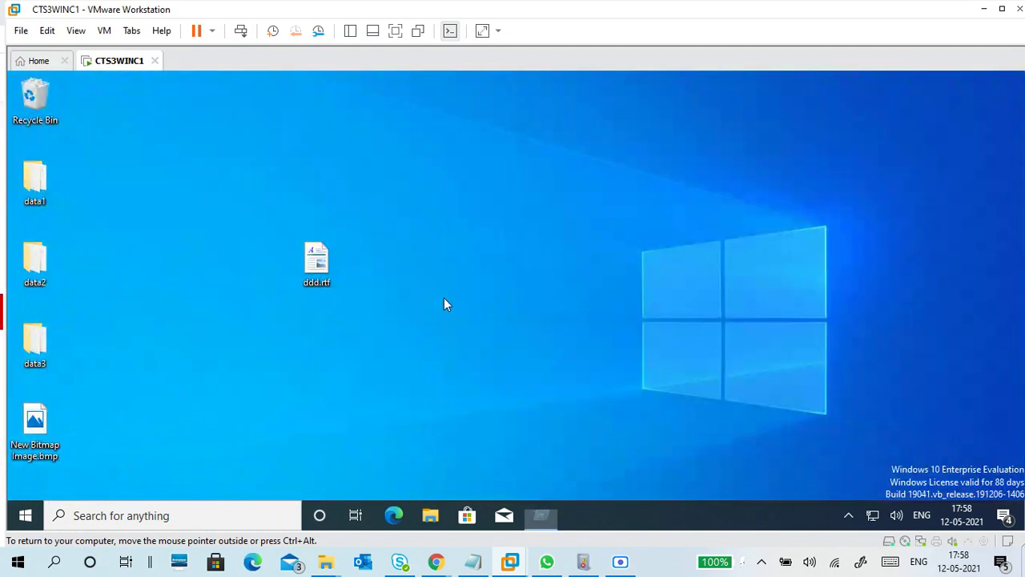
type("cmd\\")
key("Return")
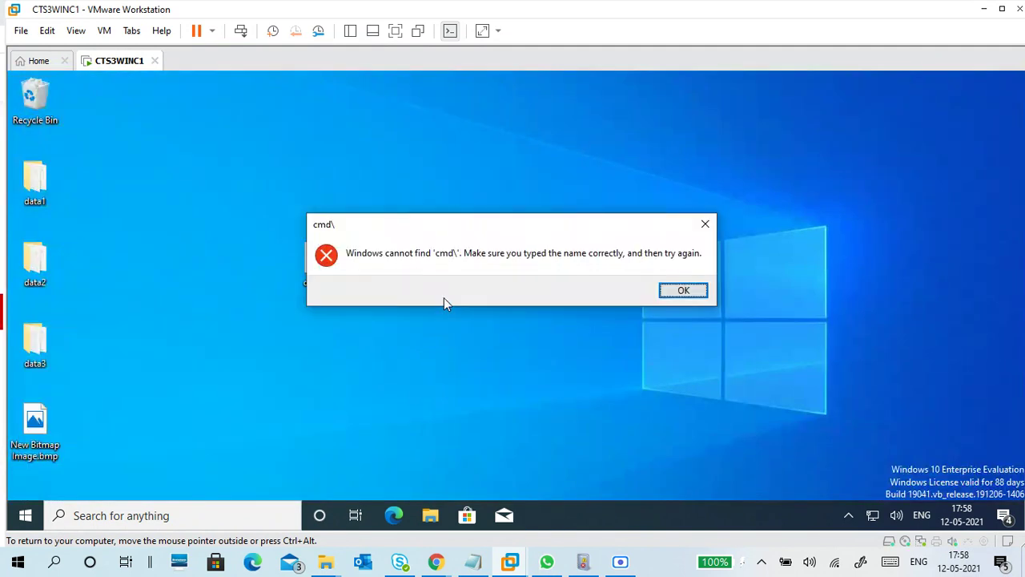
key("super+r")
type("cmd")
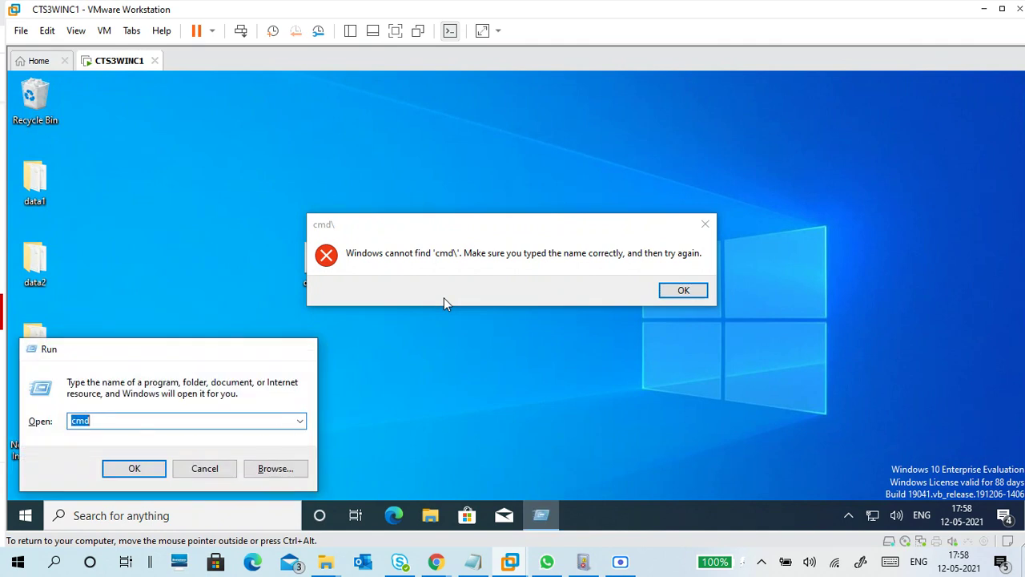
key("Return")
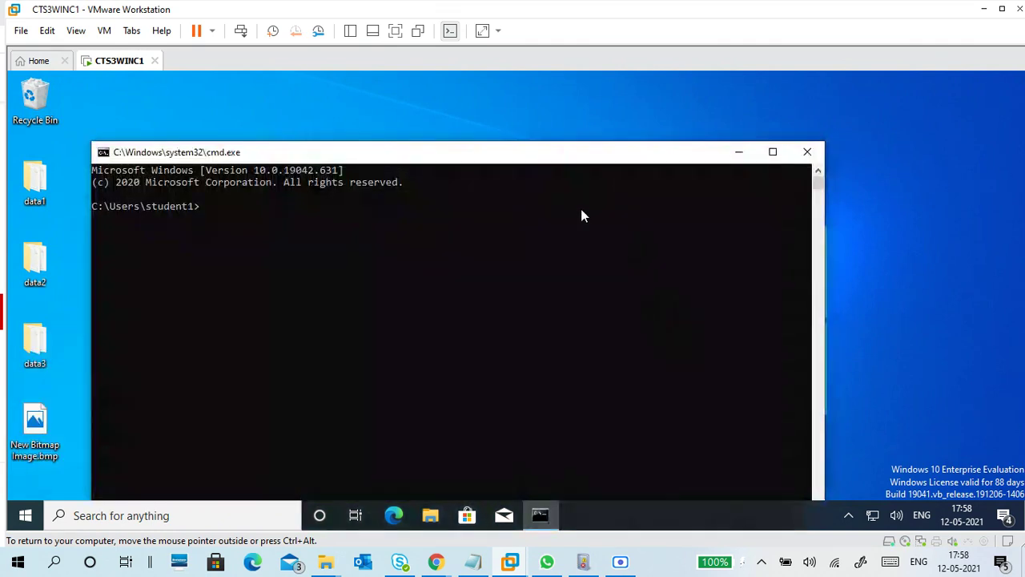
- Check the computer name in the Command Prompt with the hostname command
type("hostnam")
type("e")
key("Return")
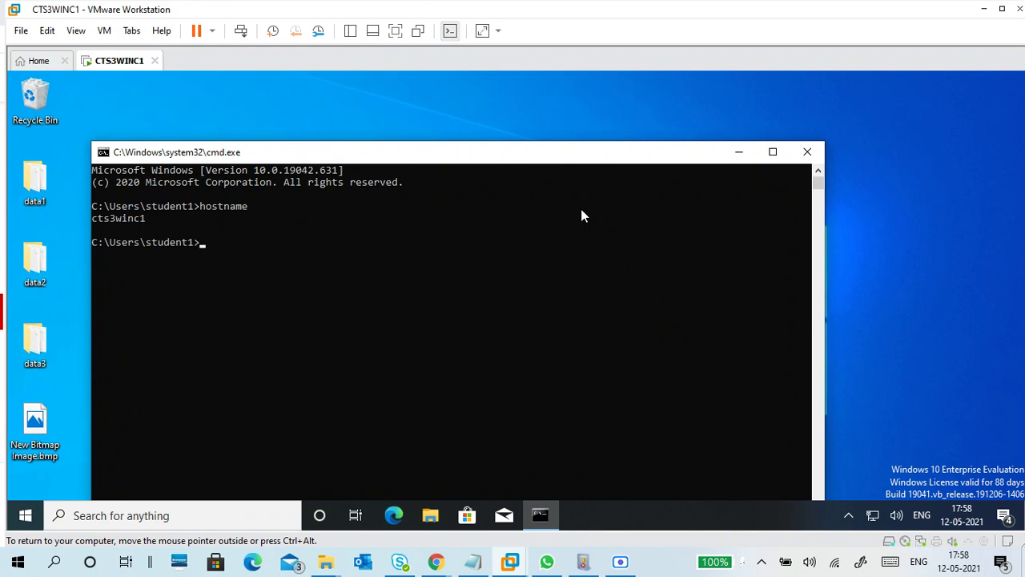
left_click_drag(151, 225, 95, 219)
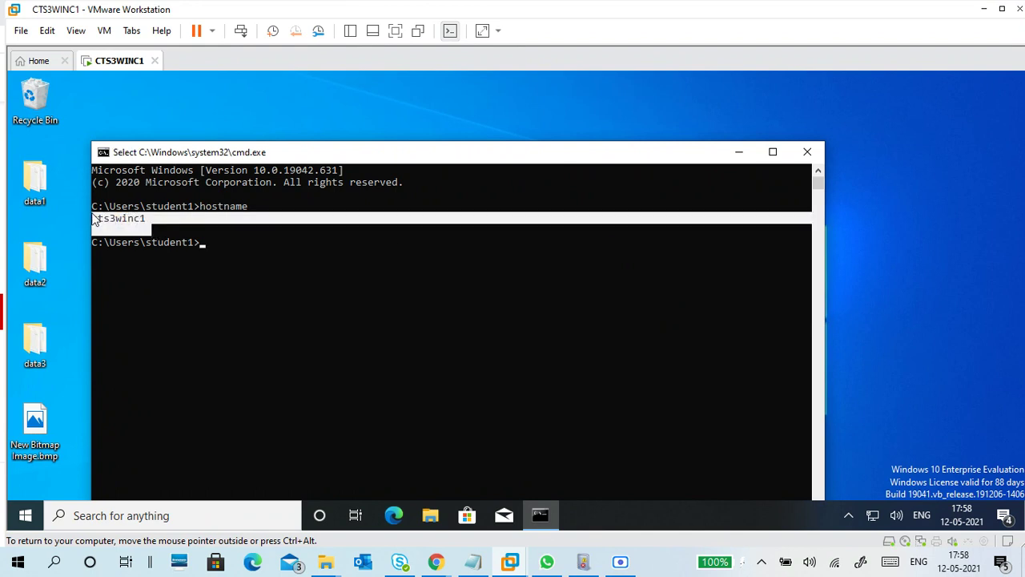
left_click(216, 259)
- Run ipconfig /all and examine the Host Name entry and the network adapter details
type("ip")
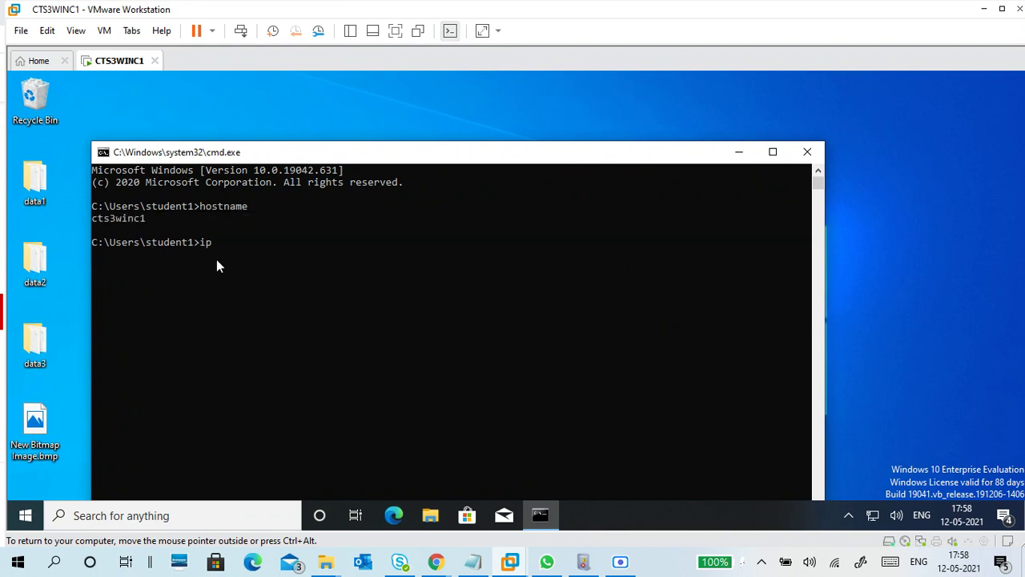
type("config /all")
key("Return")
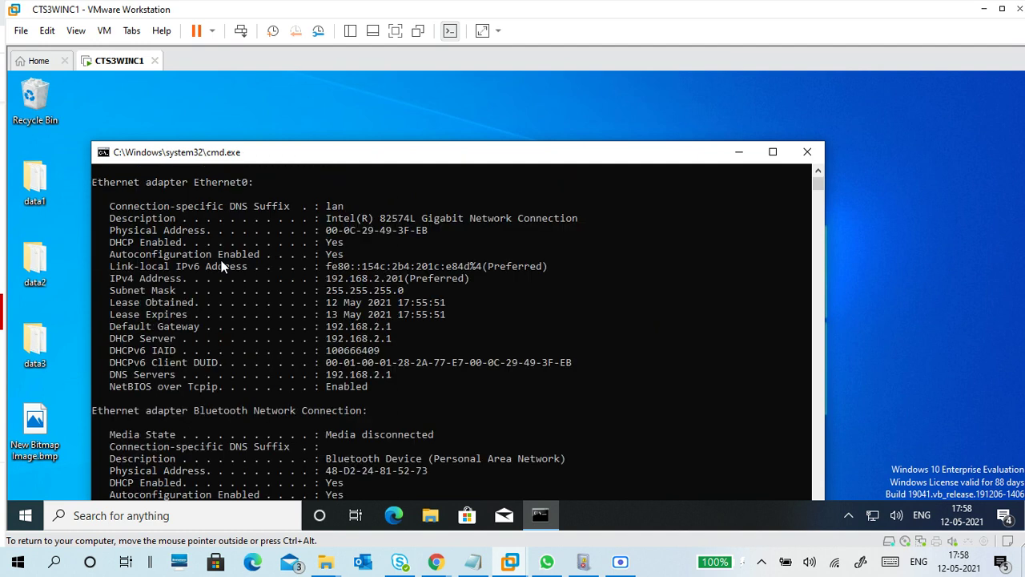
scroll(271, 278, "up", 3)
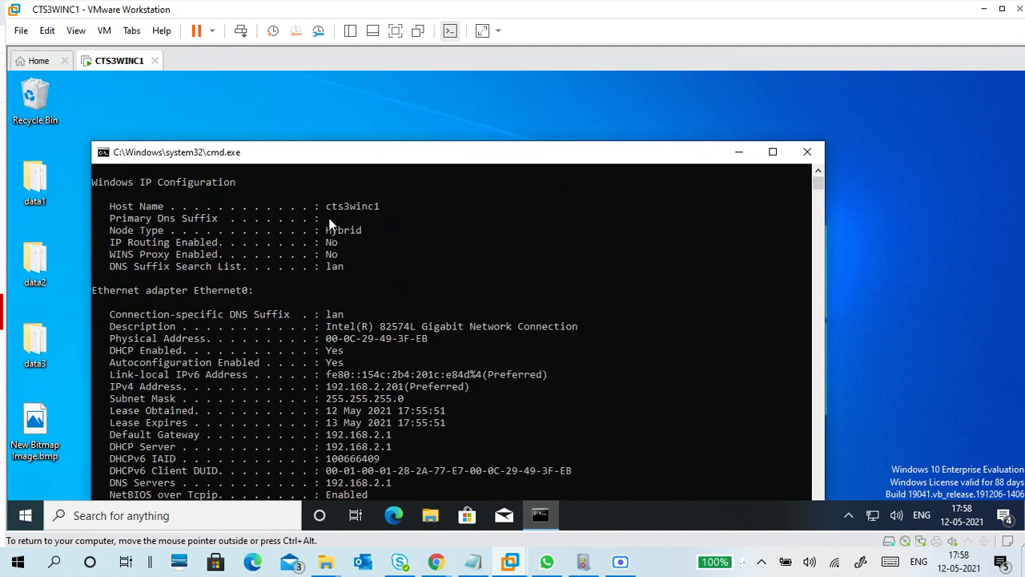
left_click_drag(320, 207, 381, 220)
scroll(386, 297, "down", 11)
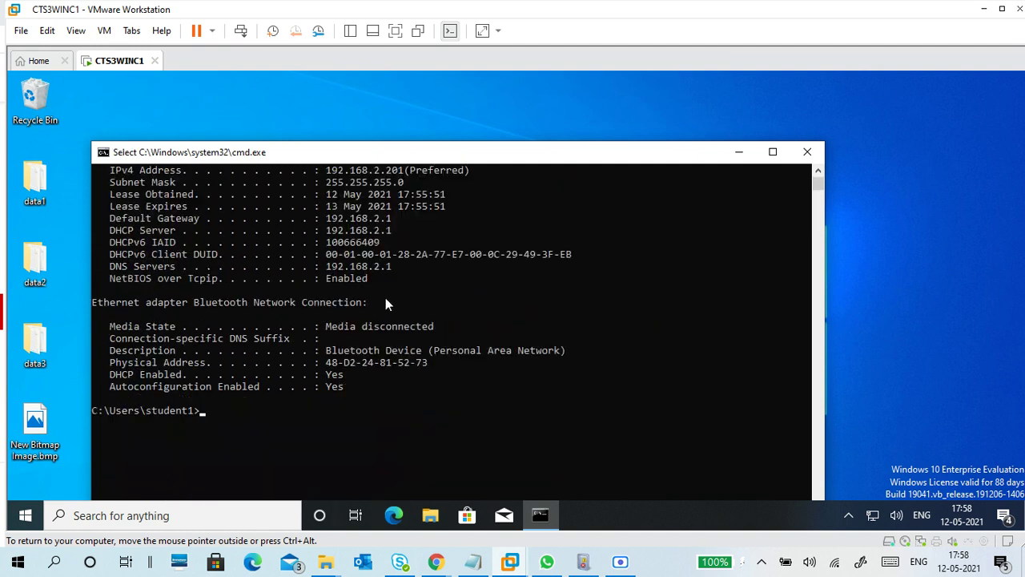
- Try the netdom command twice, and look up the syntax of net computer in the Command Prompt
left_click_drag(306, 158, 449, 88)
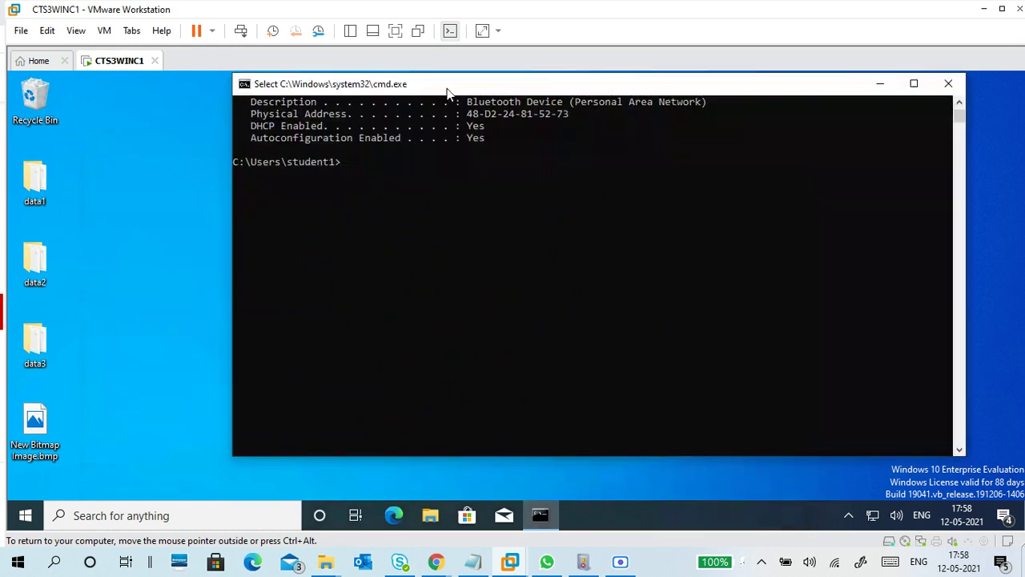
left_click(368, 163)
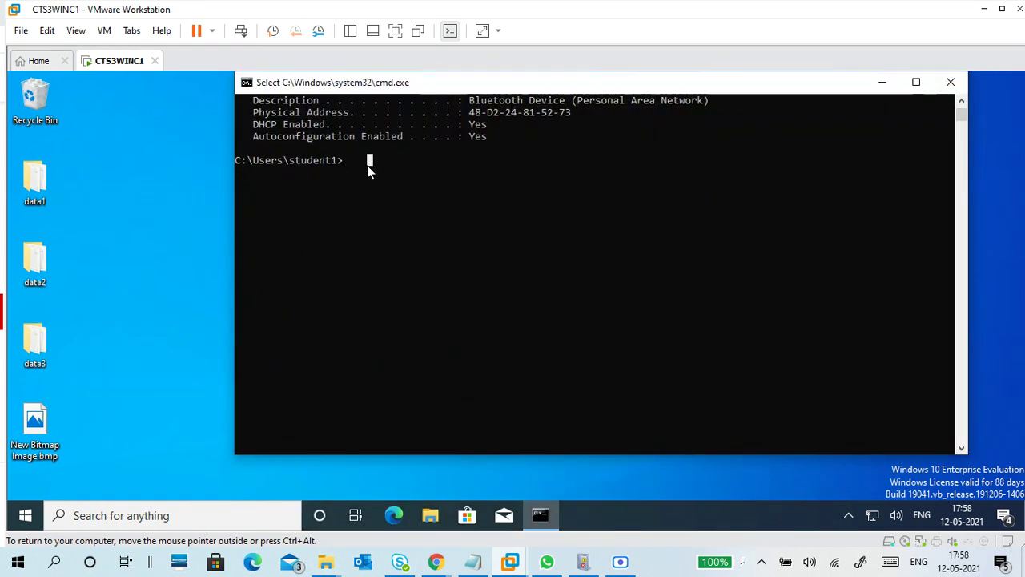
type("ne")
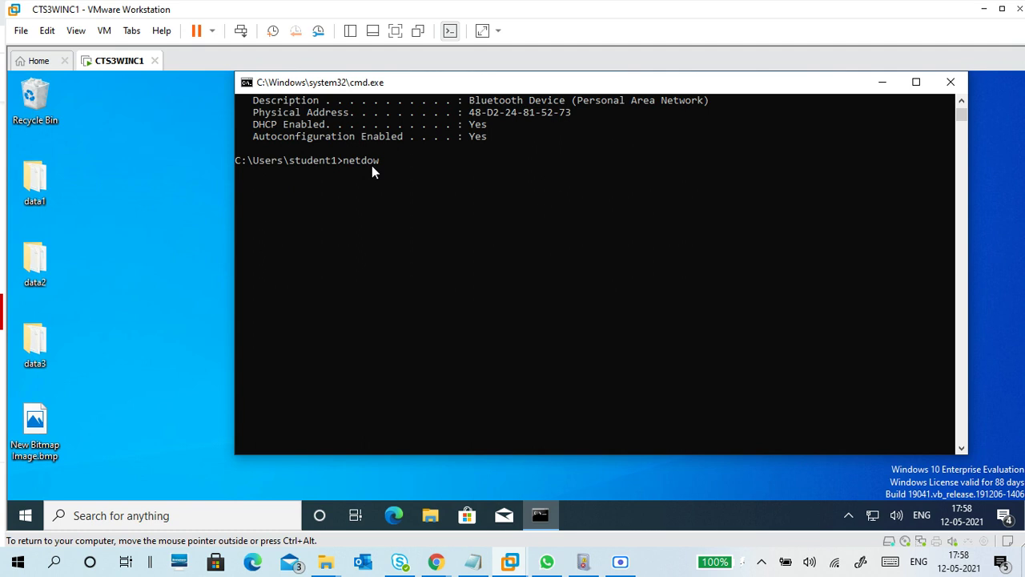
type("tdom")
key("Return")
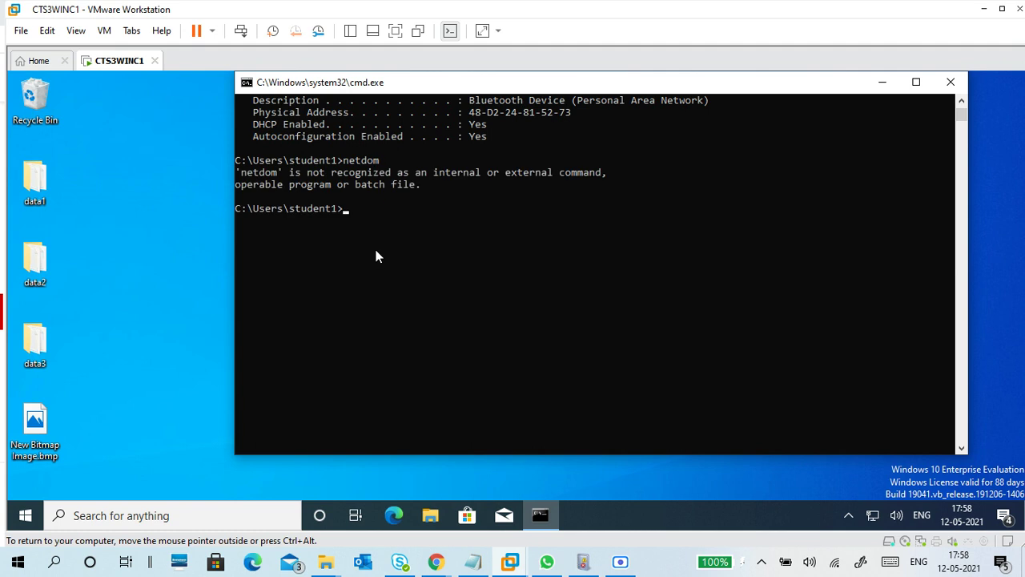
type("netdom")
key("BackSpace")
key("BackSpace")
type("om")
key("Return")
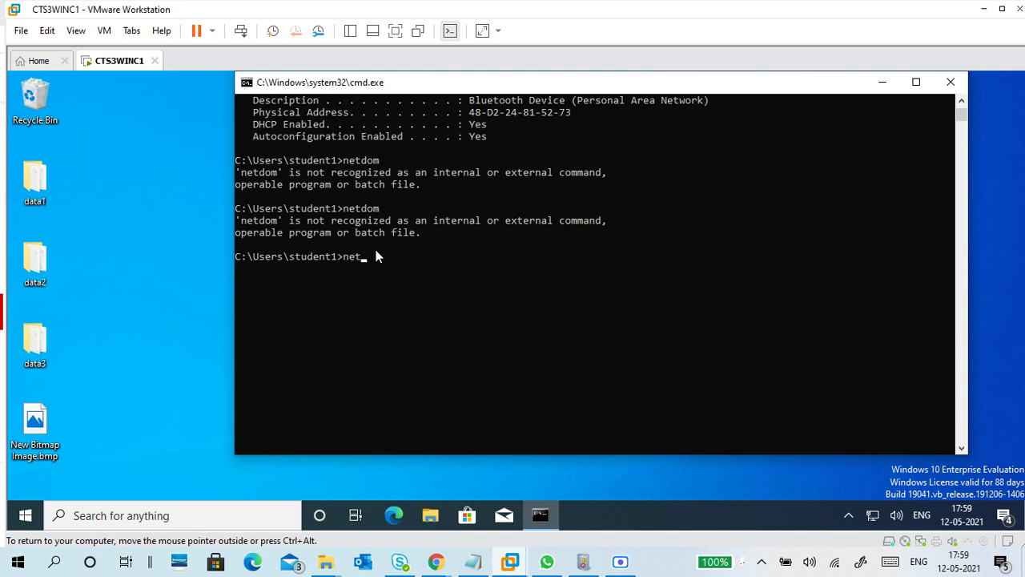
type("net computer")
key("Return")
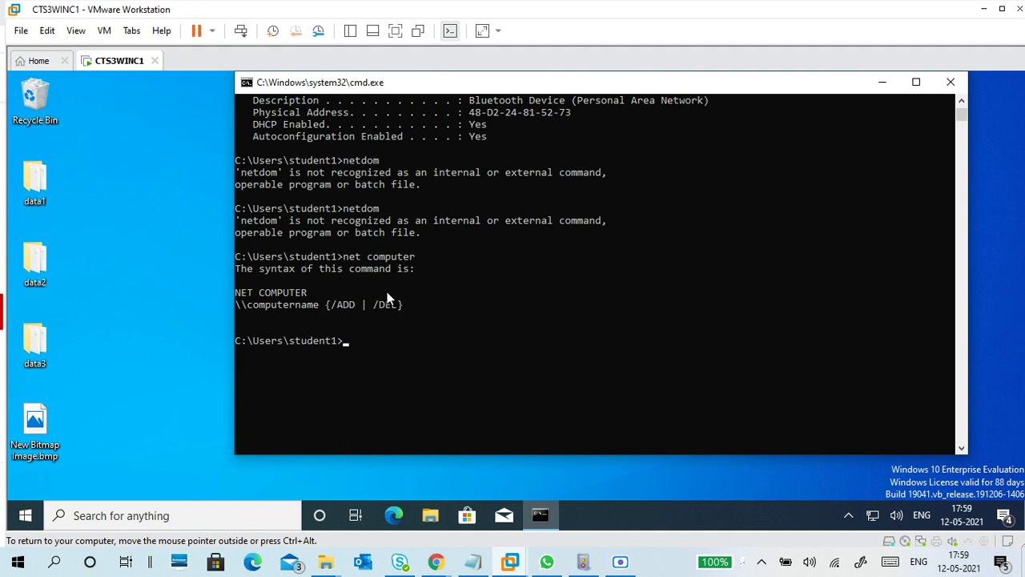
- Exit the Command Prompt and close the leftover cmd\ error message and Run dialog
type("exit")
key("Return")
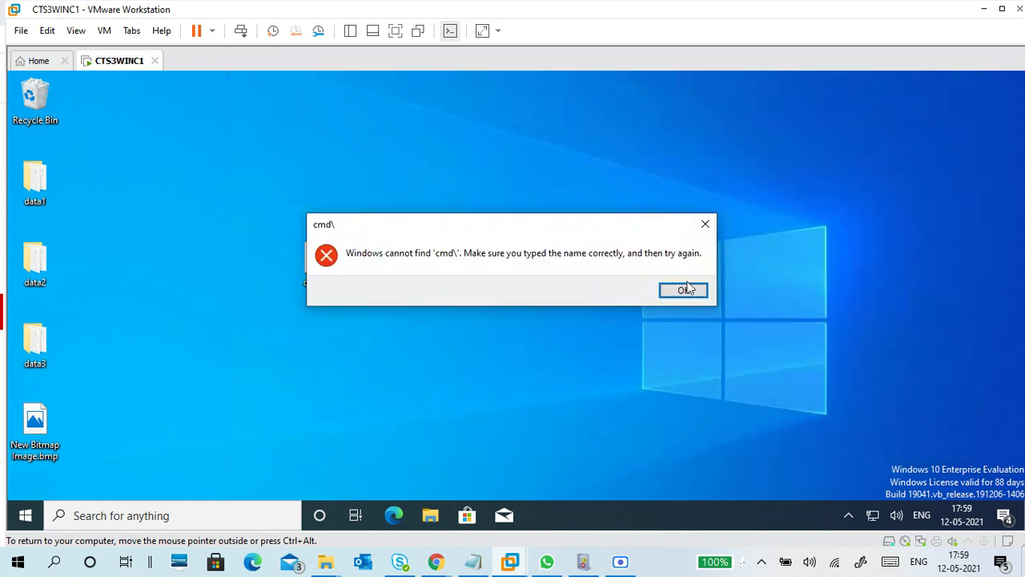
left_click(685, 292)
left_click(202, 467)
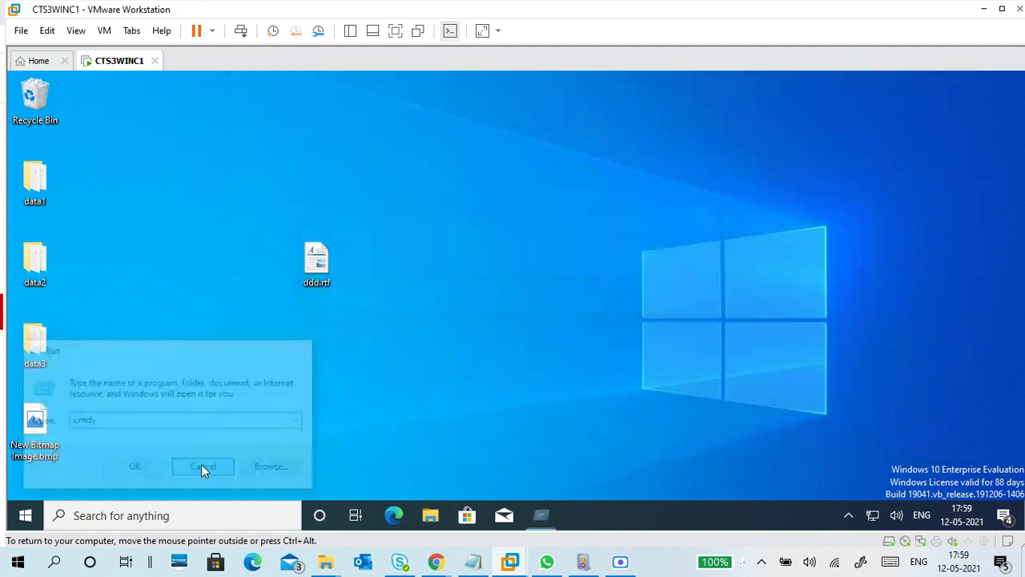
- Bring up the virtual machine's Windows power options and choose a power action
key("super")
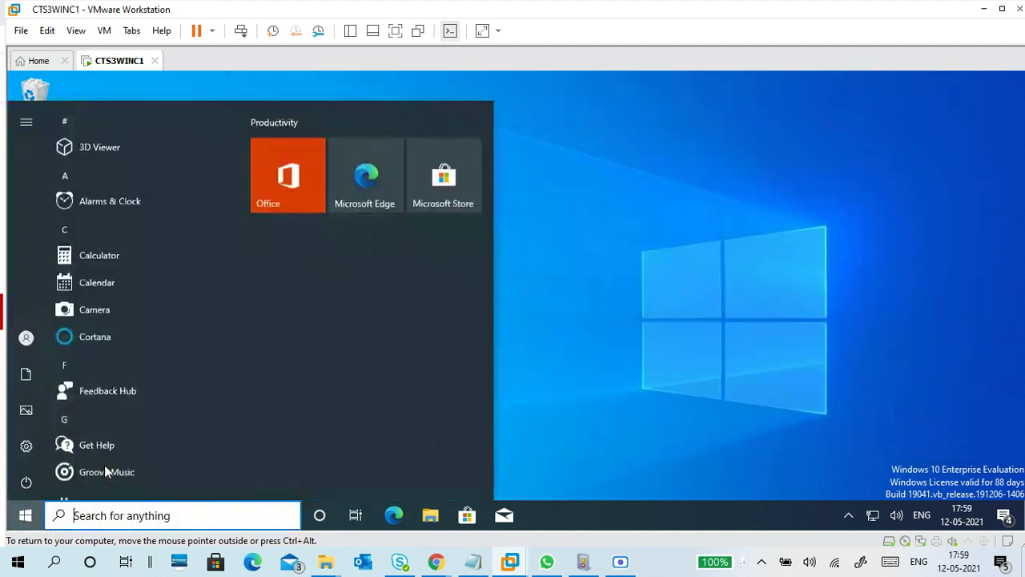
left_click(32, 482)
left_click(117, 424)
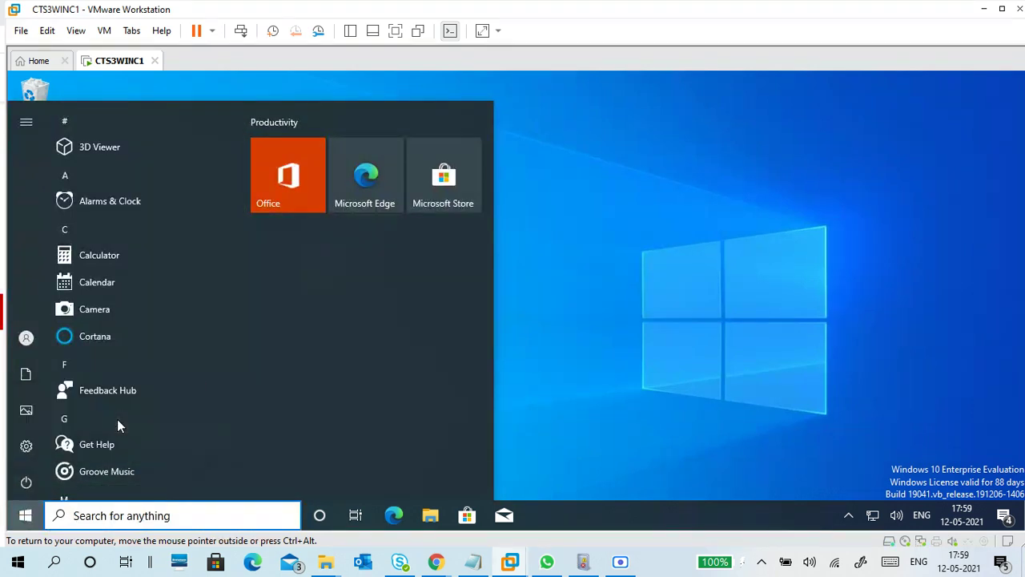